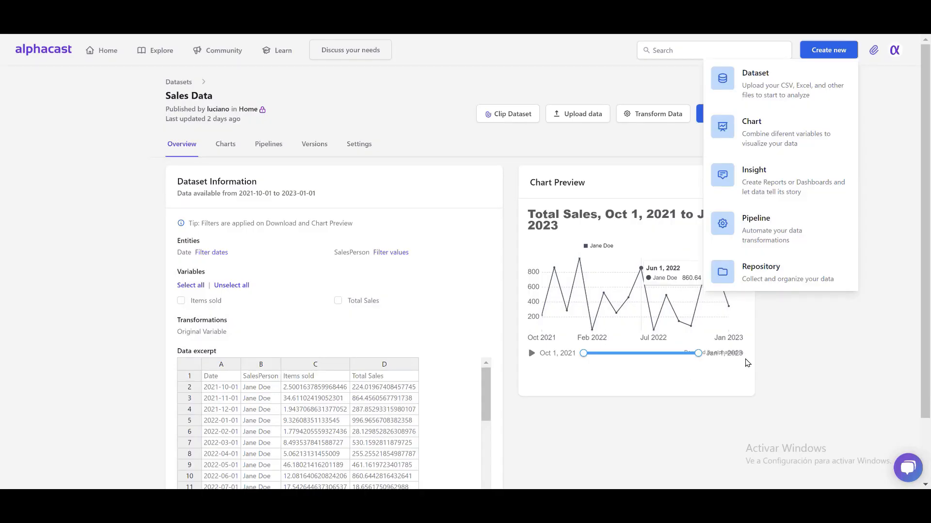
Select the Items sold and Total Sales variables of the Sales Data dataset and create a chart from them.
left_click(649, 265)
left_click(212, 301)
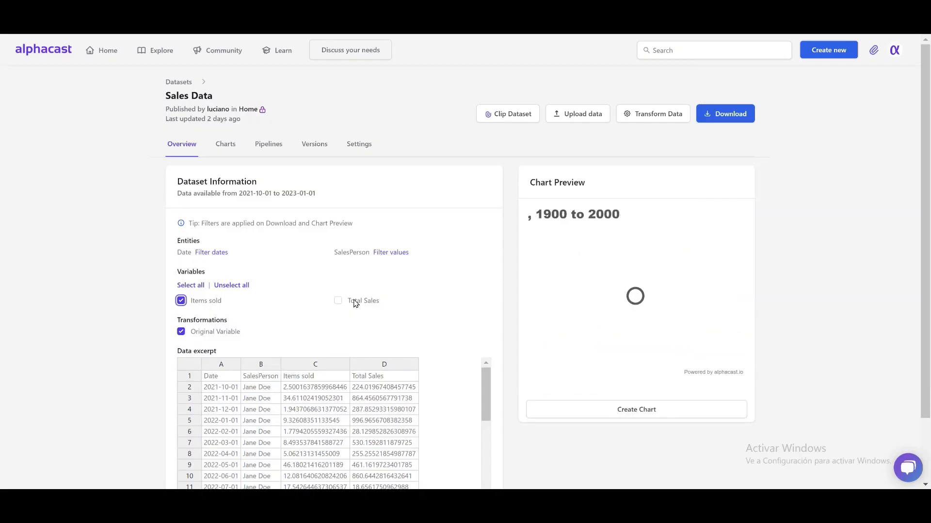
left_click(338, 301)
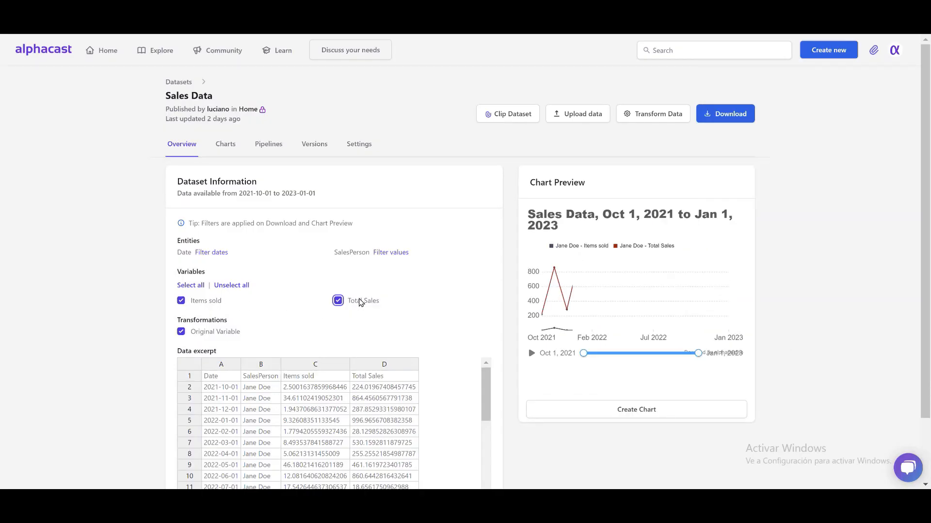
left_click(666, 412)
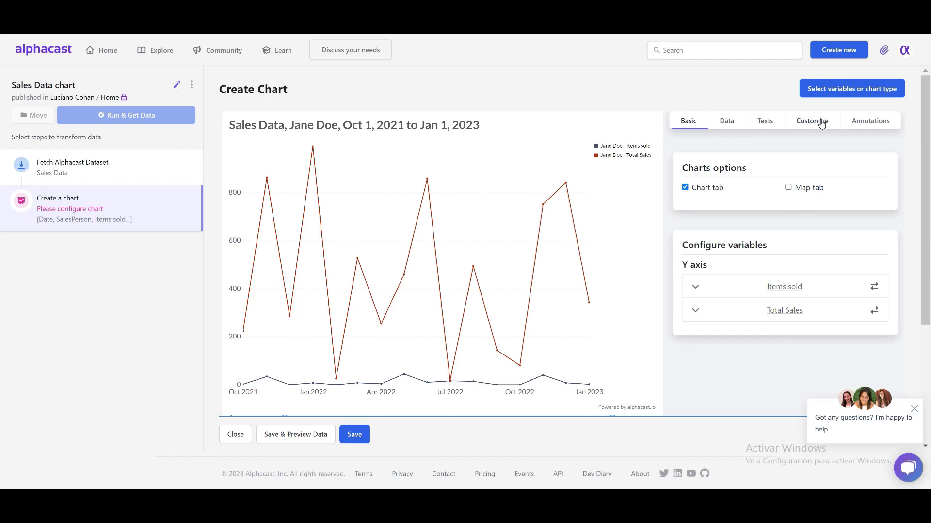
Try the bar and area types for the Items sold variable, return it to Line and assign it to the secondary axis.
left_click(696, 288)
scroll(804, 236, "down", 3)
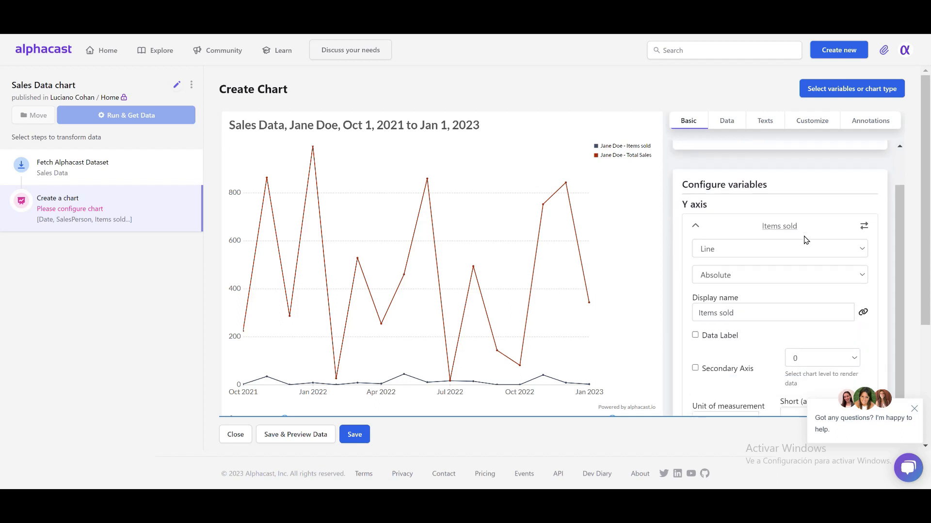
left_click(759, 192)
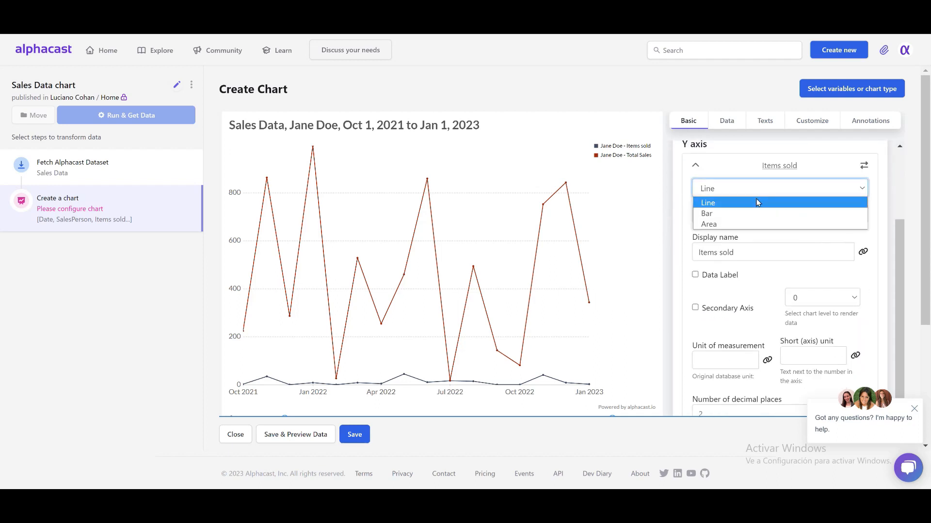
left_click(758, 213)
left_click(771, 193)
left_click(755, 224)
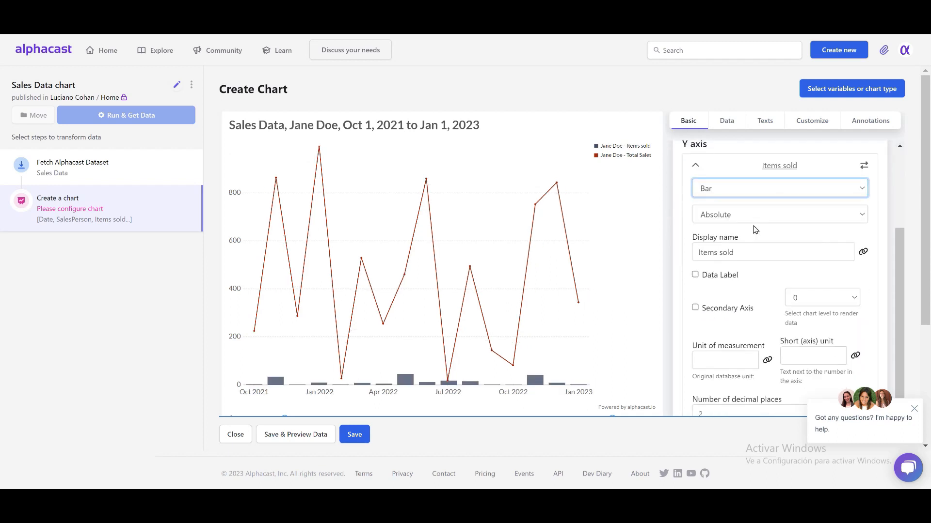
left_click(757, 193)
left_click(753, 204)
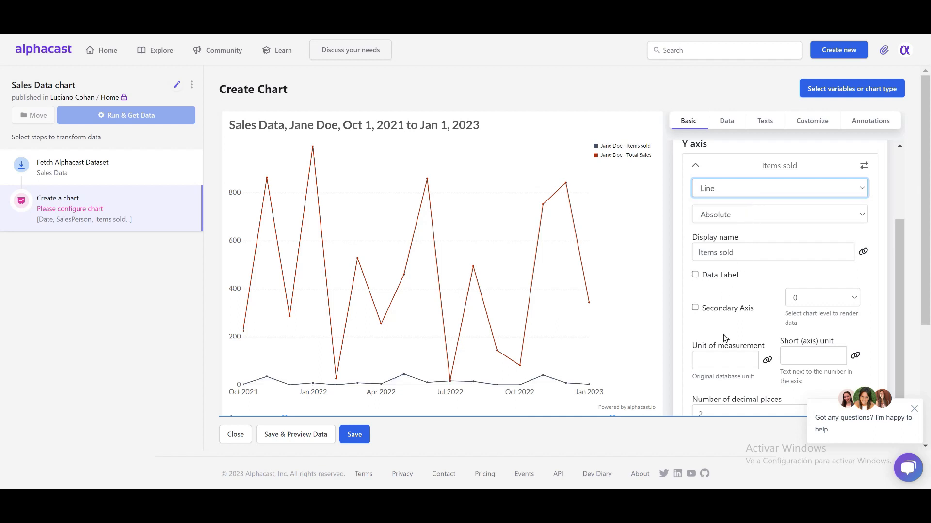
left_click(725, 309)
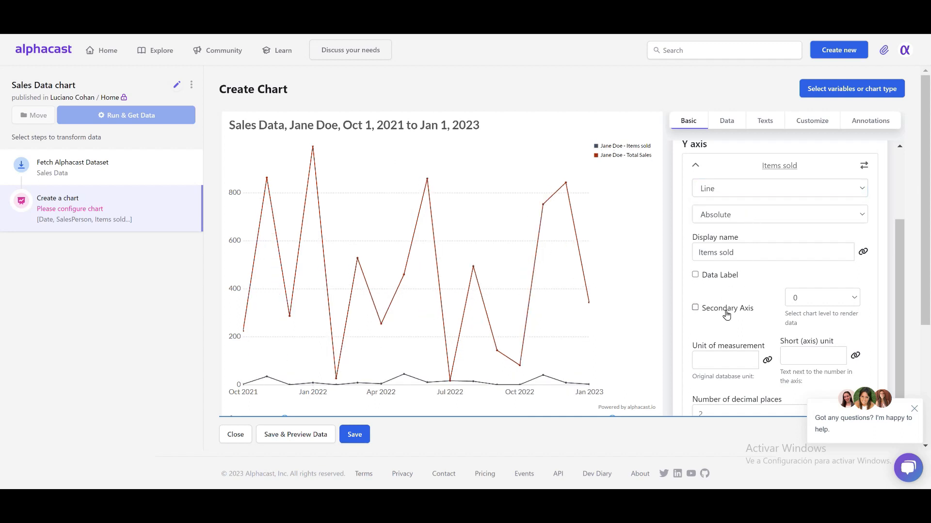
Add the other salesperson's Items sold series to the chart data and remove the original salesperson's Items sold series.
left_click(728, 121)
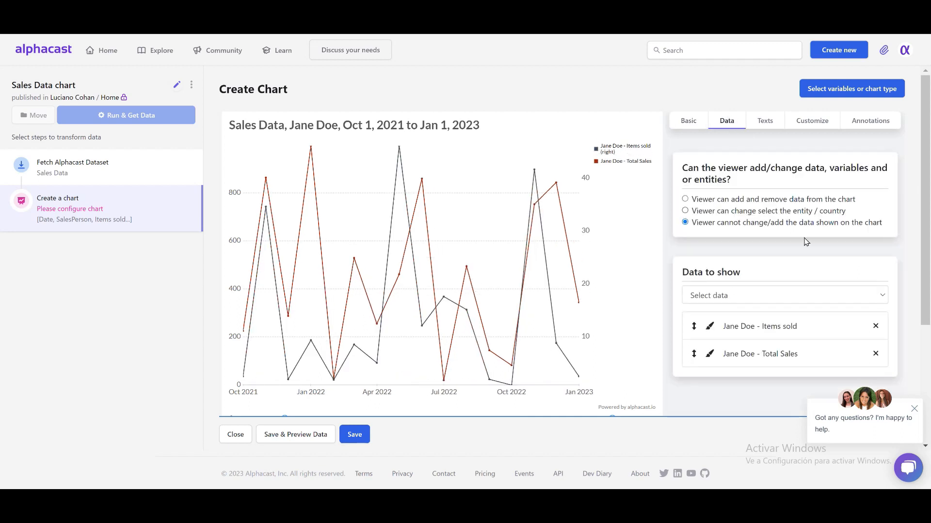
left_click(793, 294)
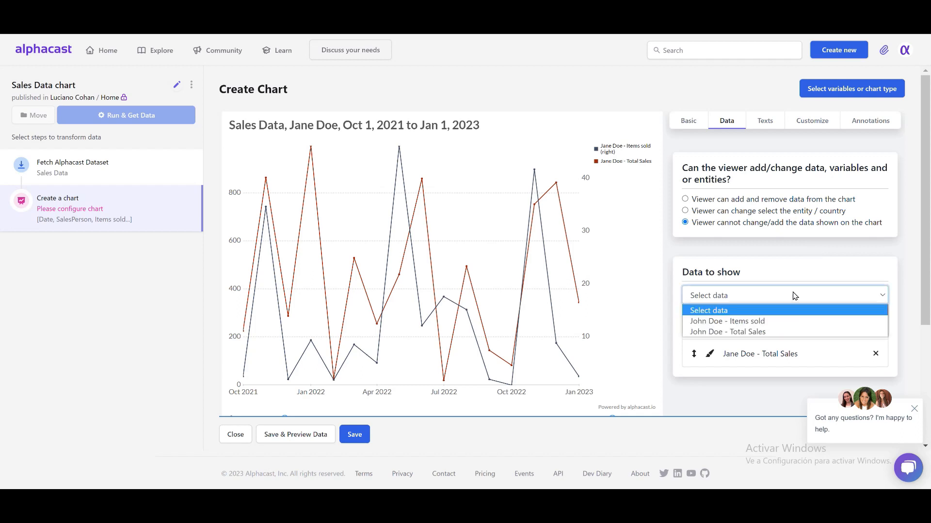
left_click(776, 321)
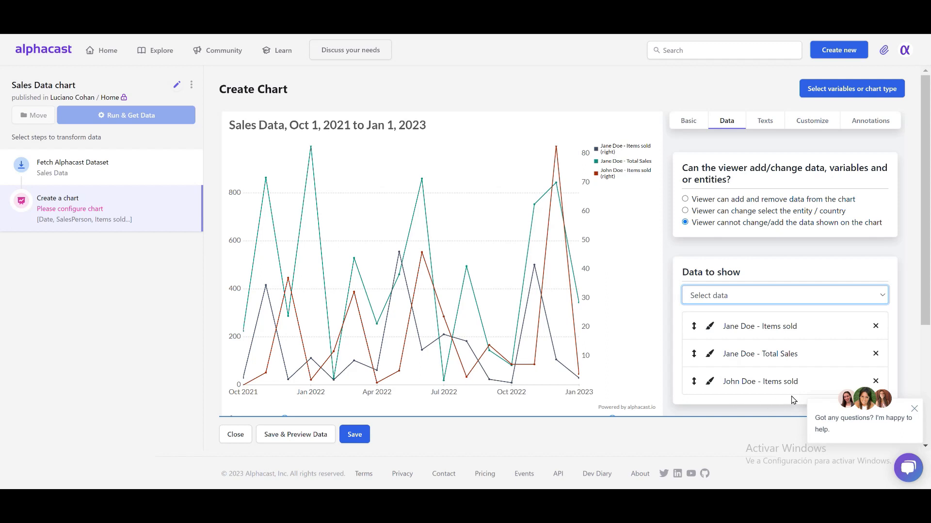
left_click(875, 327)
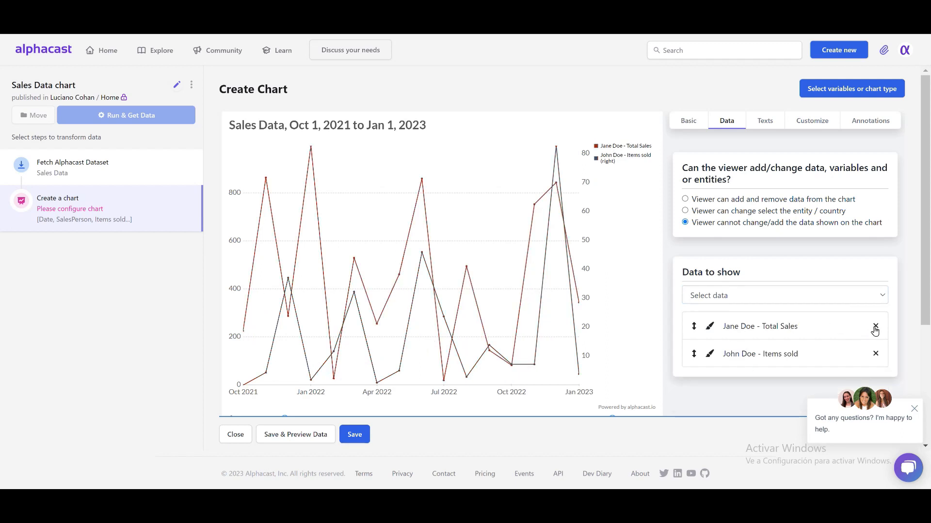
Allow viewers to change the entity shown on the chart and switch the chart to the first listed salesperson.
left_click(727, 212)
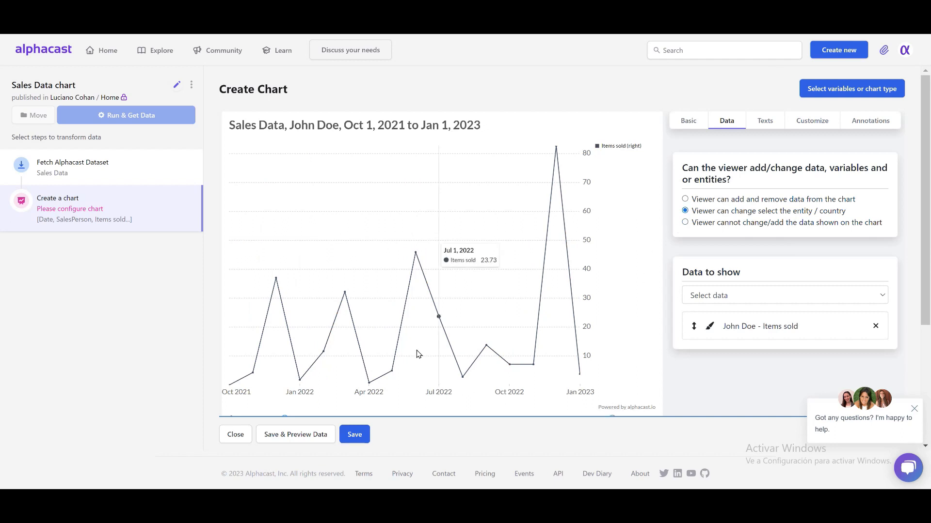
scroll(419, 339, "down", 1)
left_click(239, 376)
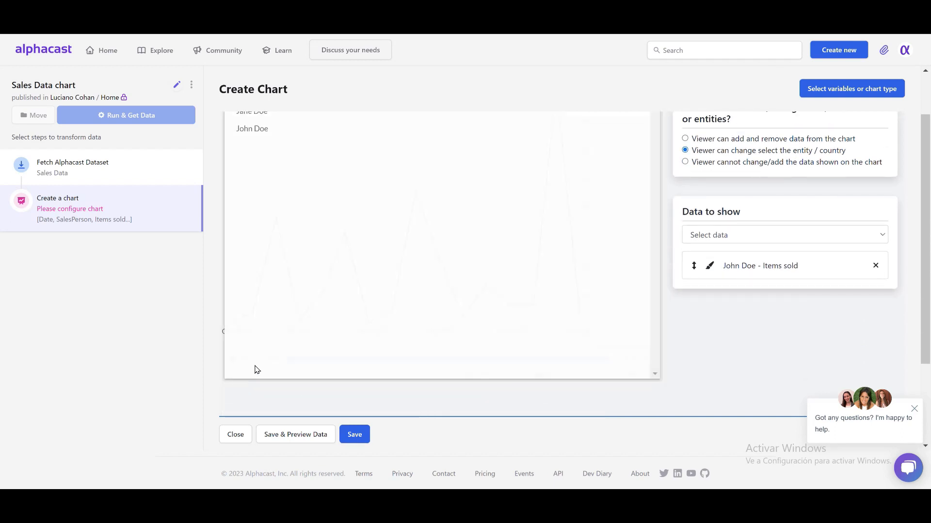
left_click(258, 173)
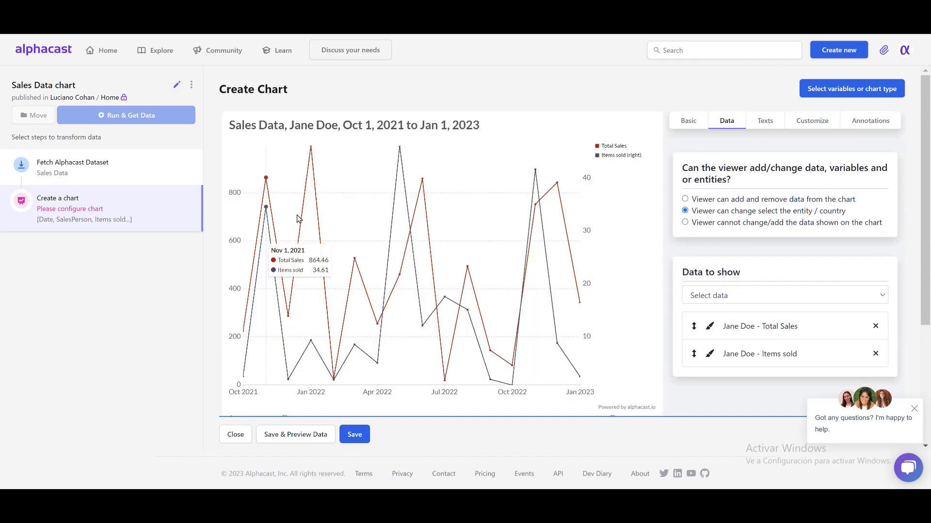
Switch the entity shown in the chart to the second listed salesperson.
scroll(340, 232, "down", 1)
scroll(376, 264, "down", 1)
left_click(242, 376)
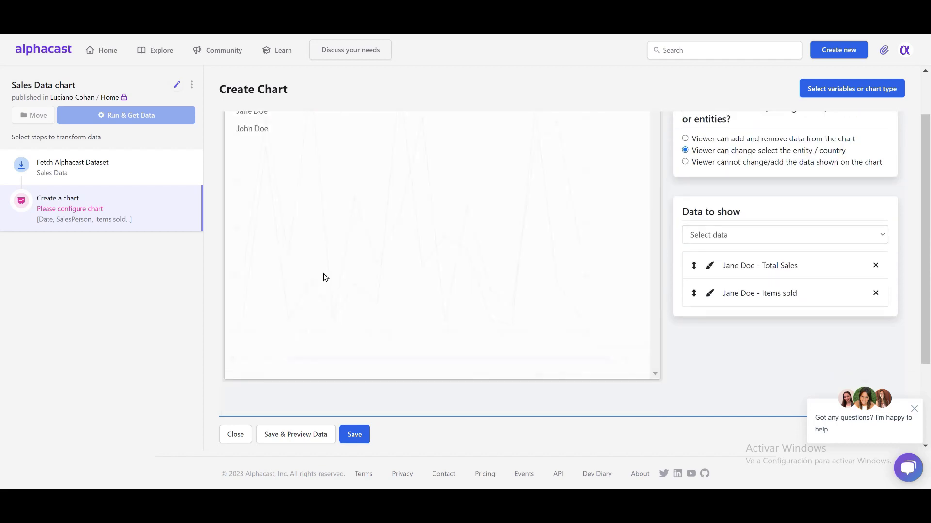
scroll(324, 274, "up", 1)
left_click(256, 190)
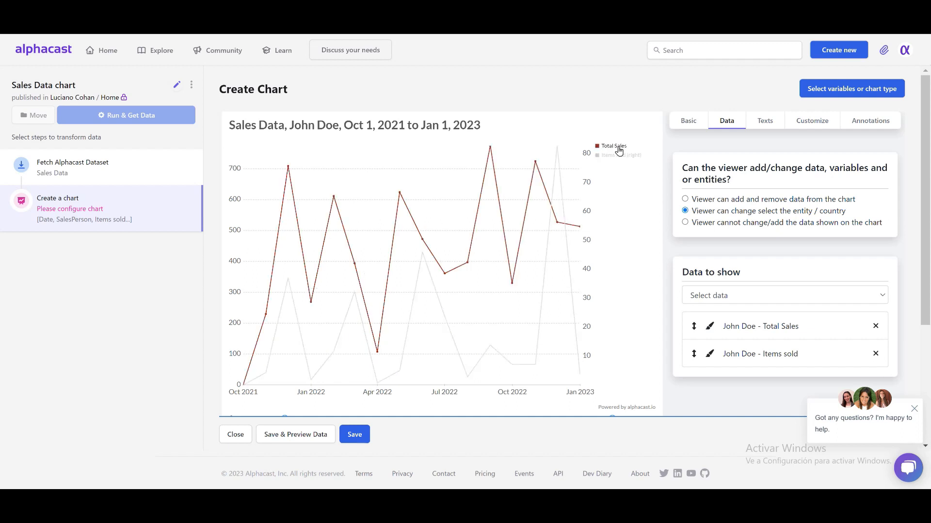
Extend the chart title to "Sales Data by Employee".
left_click(765, 120)
left_click(748, 201)
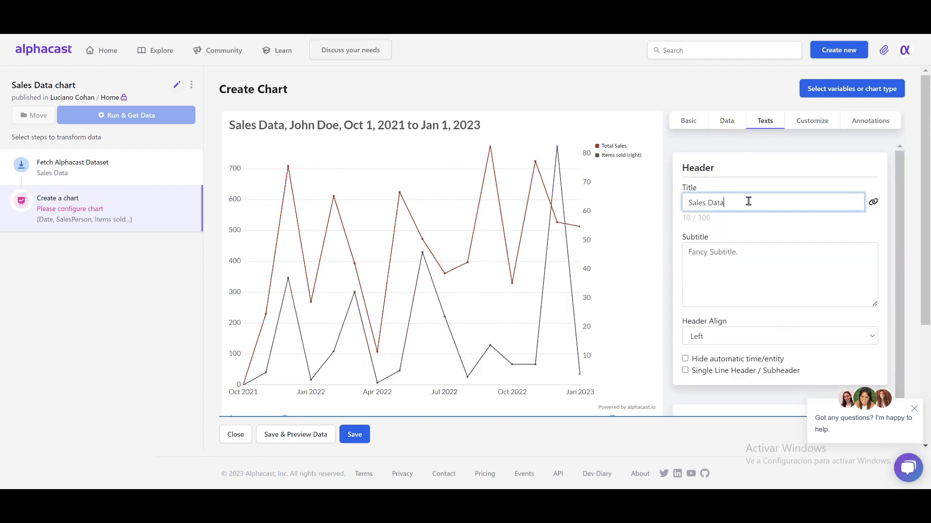
type("by Emp")
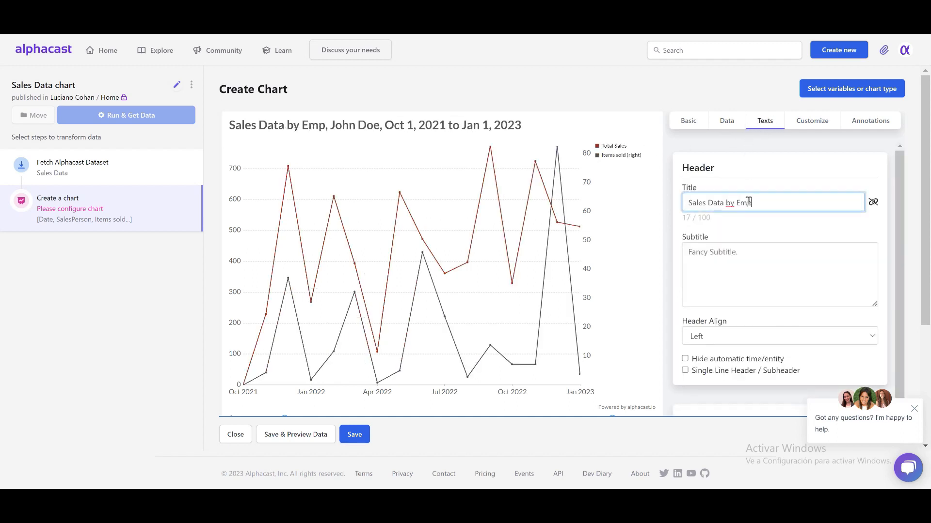
type("loyee")
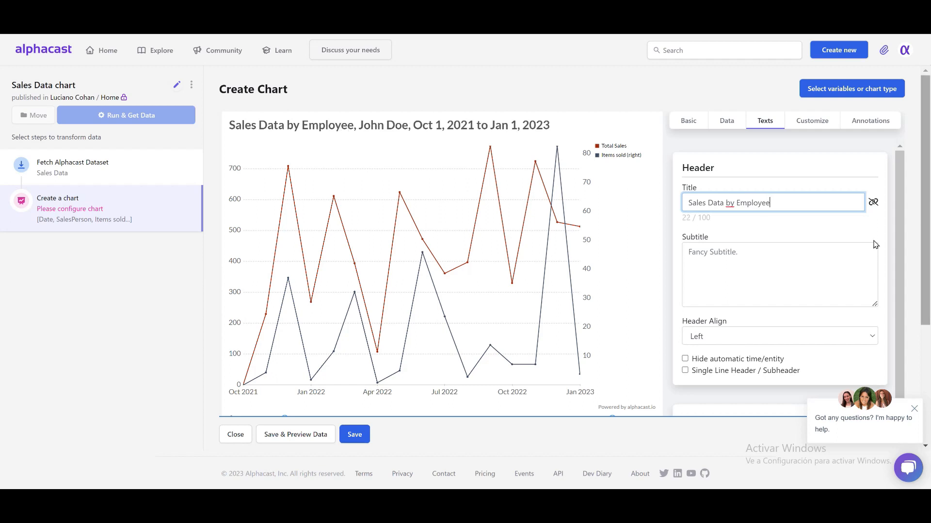
Add the subtitle "USD dollars" to the chart header and save the chart.
left_click(769, 267)
type("USD dollars")
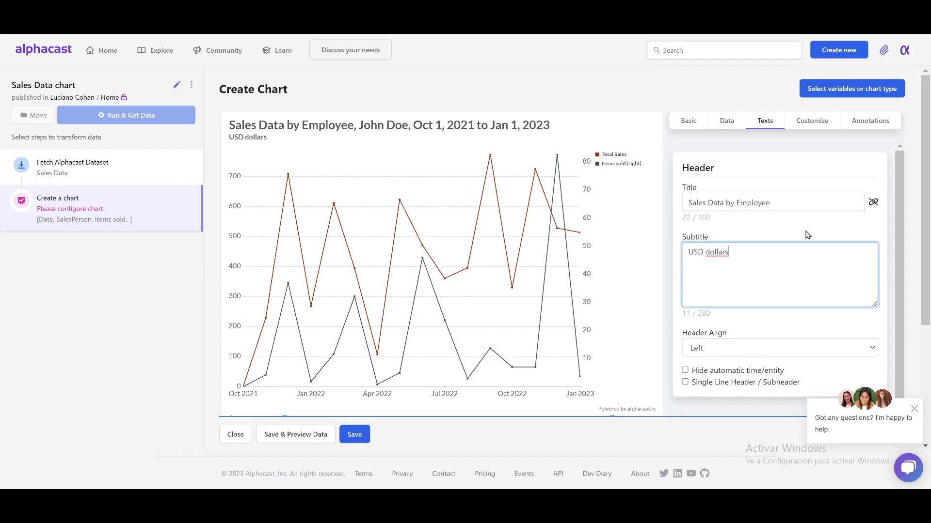
scroll(806, 235, "down", 1)
left_click(353, 435)
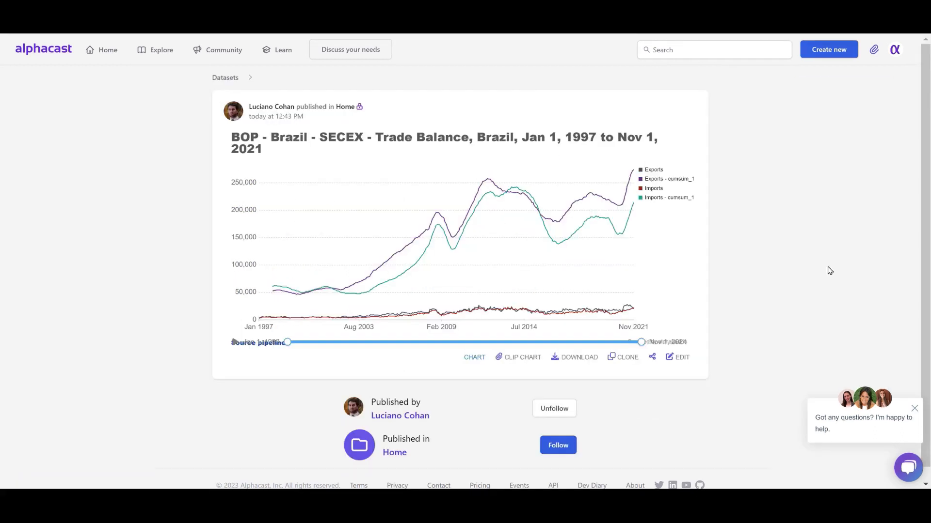
Clone the BOP - Brazil - SECEX - Trade Balance chart and open the cloned pipeline's first chart step for editing.
left_click(617, 359)
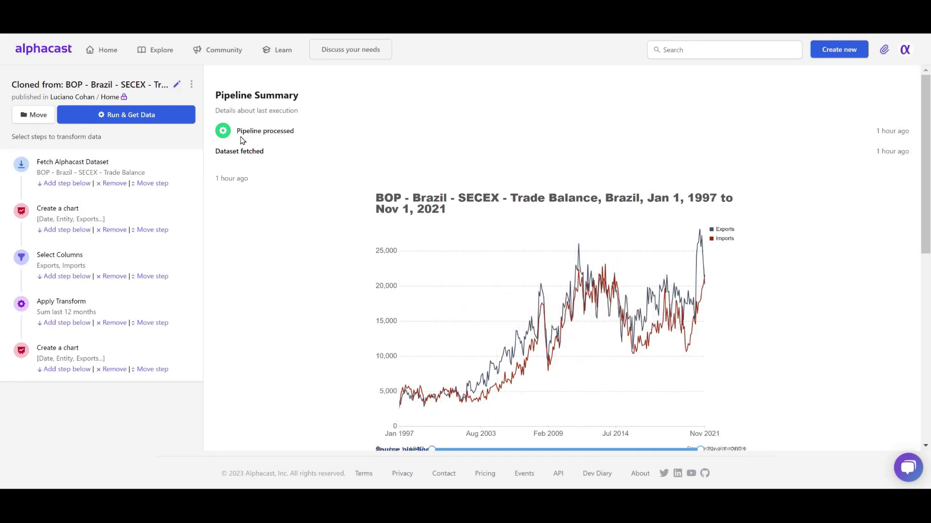
scroll(237, 260, "down", 8)
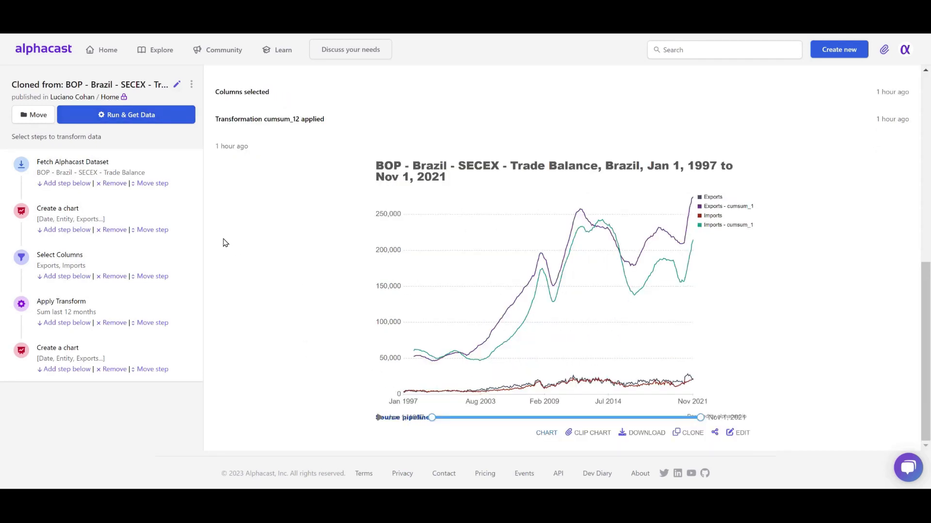
left_click(158, 214)
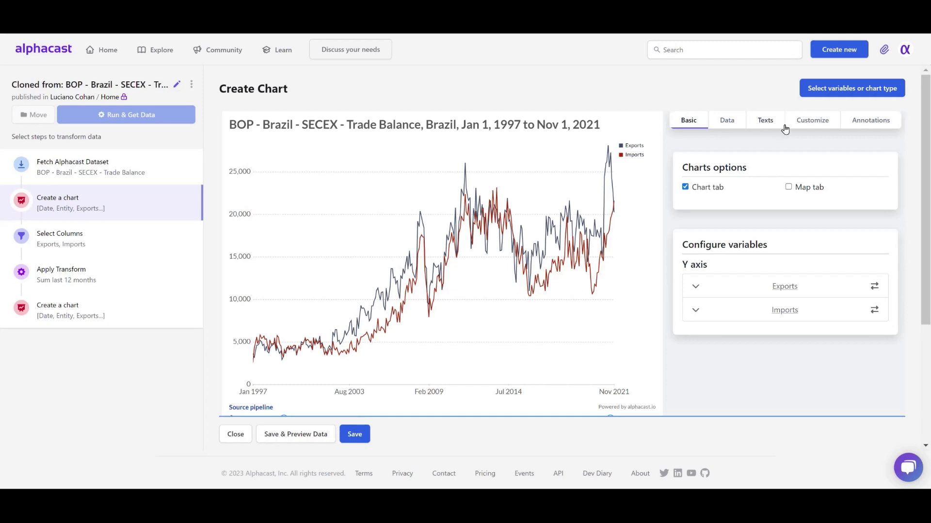
Clear the minimum value of the left Y axis in the chart's customization settings.
left_click(814, 127)
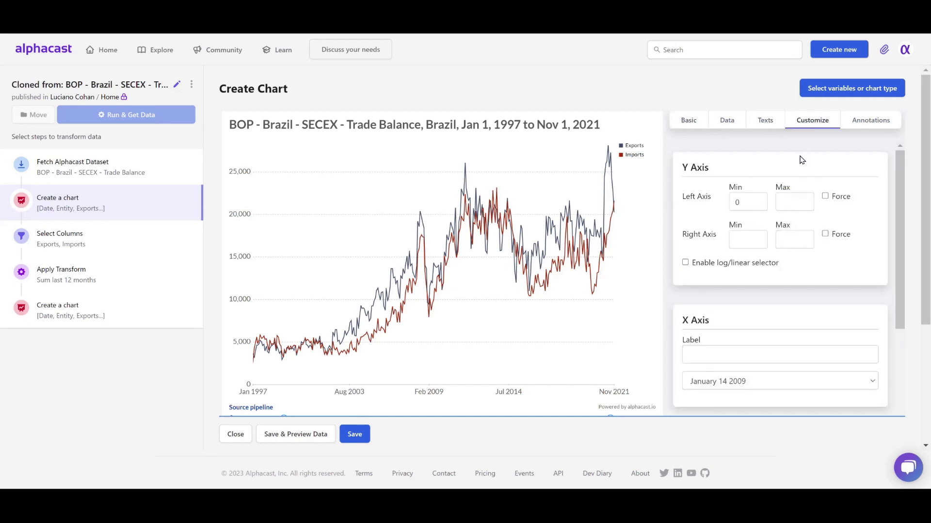
left_click(755, 202)
key("BackSpace")
Move the start of the chart's timeline selection to Dec 1, 2004.
scroll(747, 232, "down", 3)
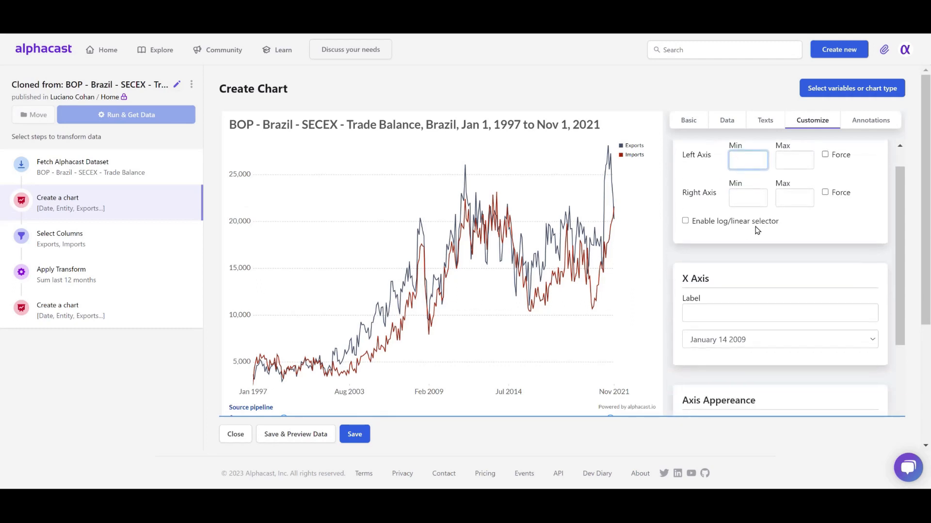
scroll(449, 260, "down", 2)
left_click_drag(287, 364, 376, 366)
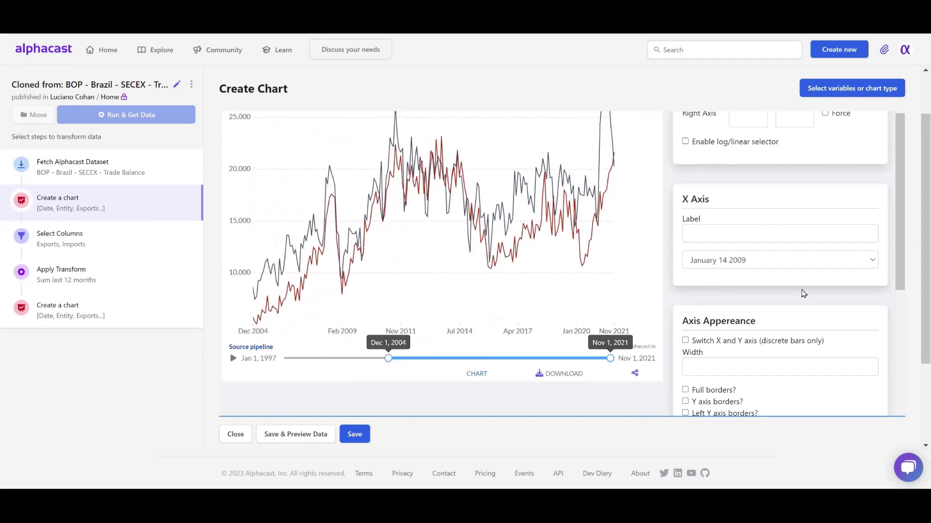
scroll(812, 285, "up", 1)
left_click(789, 295)
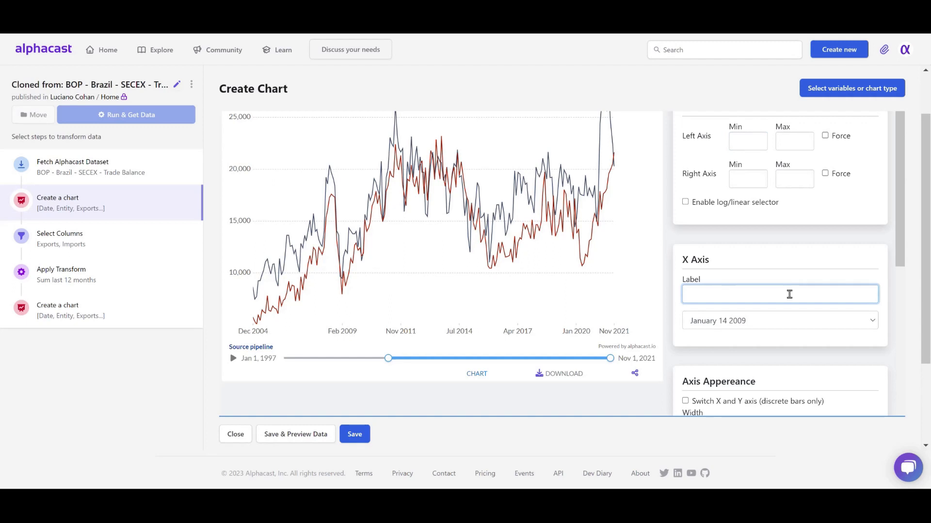
type("USD")
key("BackSpace")
key("BackSpace")
key("BackSpace")
Set the X-axis date format to 14-Jan and enable the option that switches the X and Y axes.
left_click(777, 322)
left_click(776, 356)
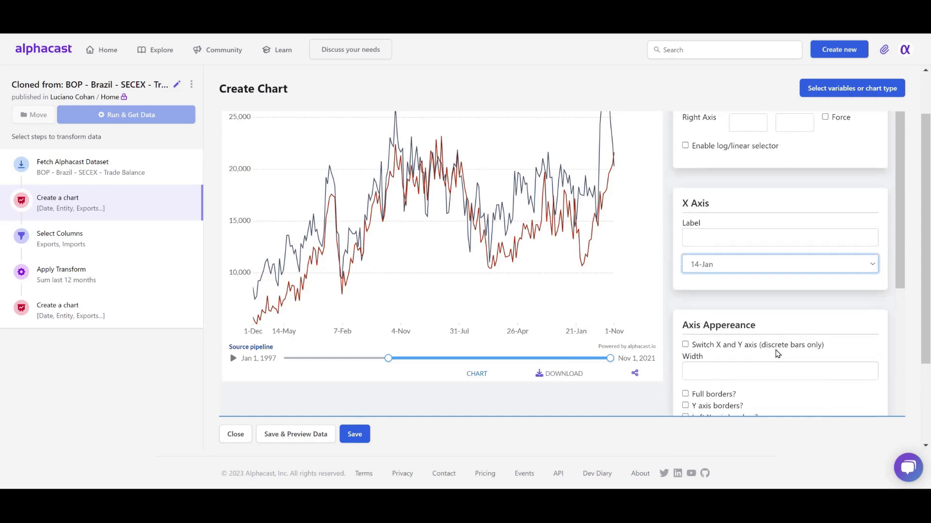
scroll(777, 354, "down", 1)
left_click(725, 286)
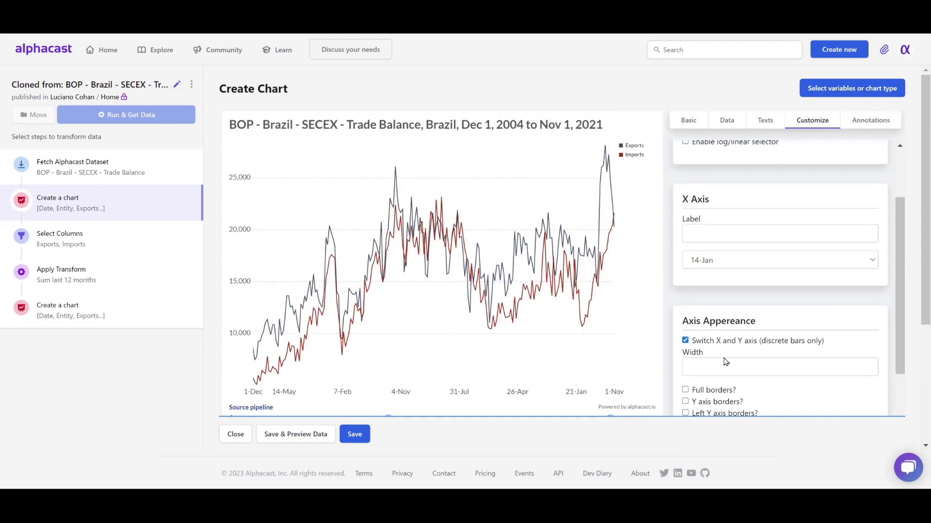
Enable the full borders, Y axis borders, left Y axis borders and right Y axis borders of the chart.
left_click(712, 393)
scroll(782, 399, "down", 1)
left_click(713, 354)
left_click(714, 341)
left_click(719, 331)
Move the start of the chart's timeline selection to 01/07/2013.
scroll(721, 337, "down", 3)
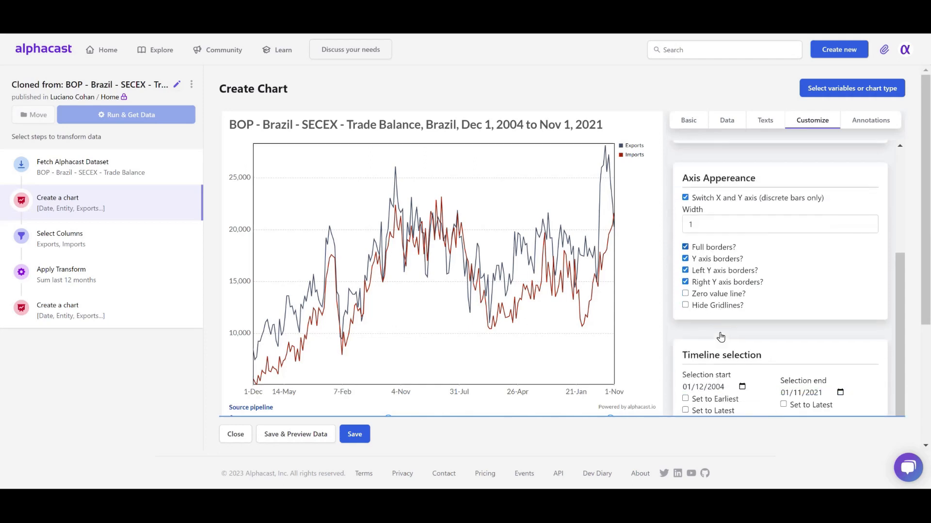
scroll(716, 302, "down", 5)
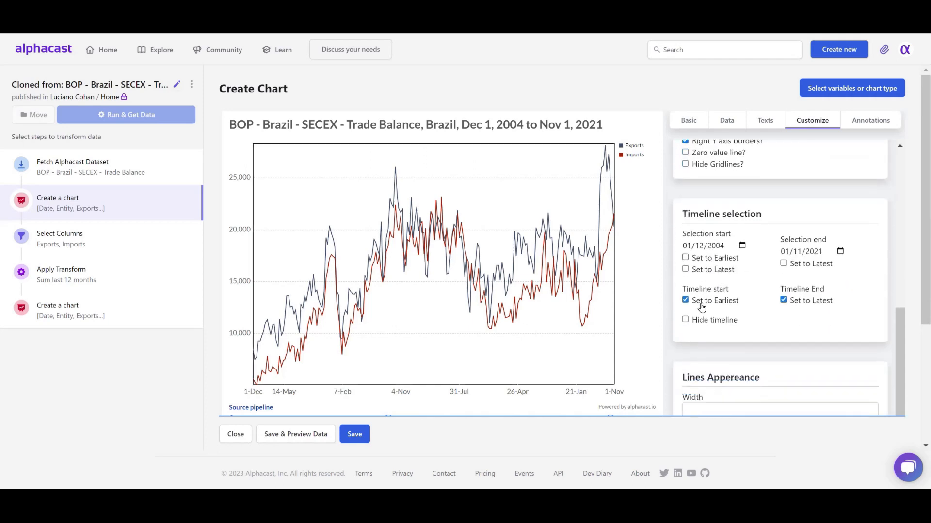
left_click_drag(390, 359, 501, 359)
Hide the line markers and set the line width to 3.
left_click(777, 330)
type("2")
left_click(727, 361)
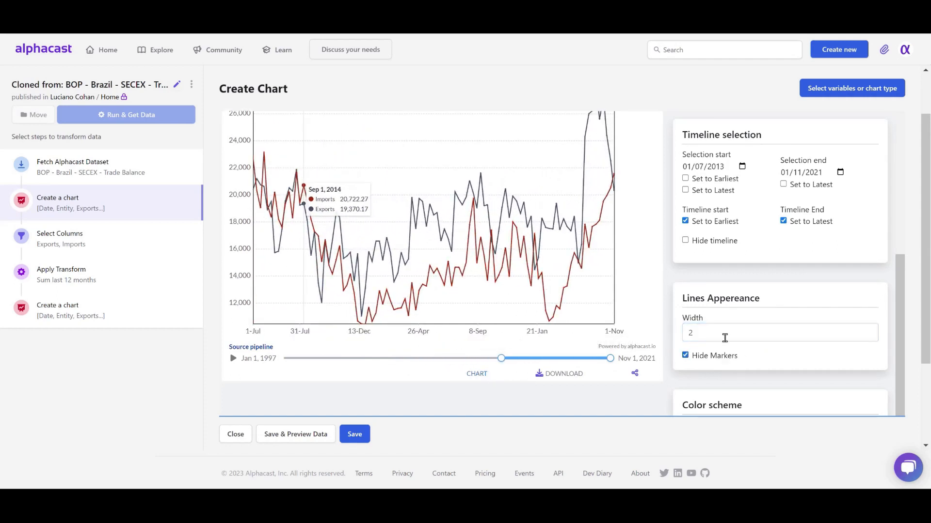
left_click(776, 334)
key("BackSpace")
type("3")
scroll(781, 327, "down", 1)
scroll(778, 324, "down", 2)
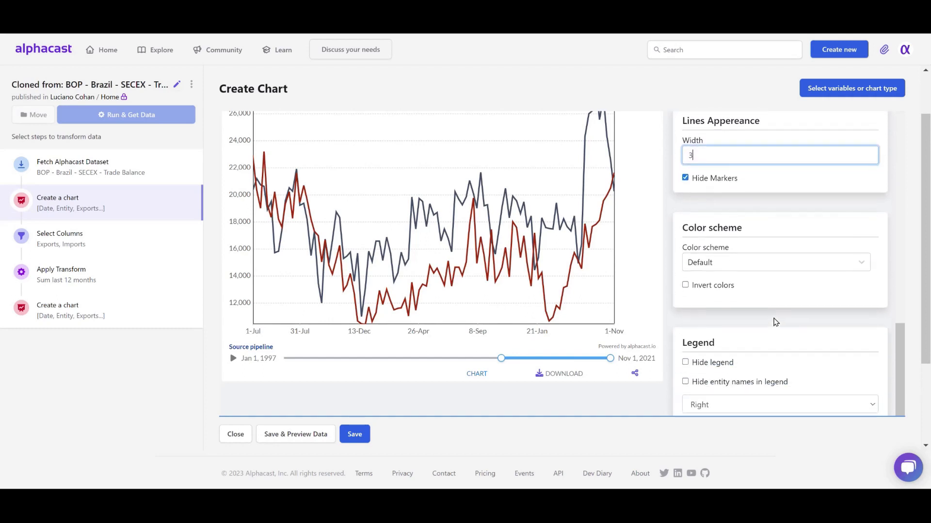
Try the Yellow-Green shades and Purple-Blue-Green shades color schemes on the chart, and restore the Default scheme.
left_click(785, 258)
scroll(646, 253, "up", 1)
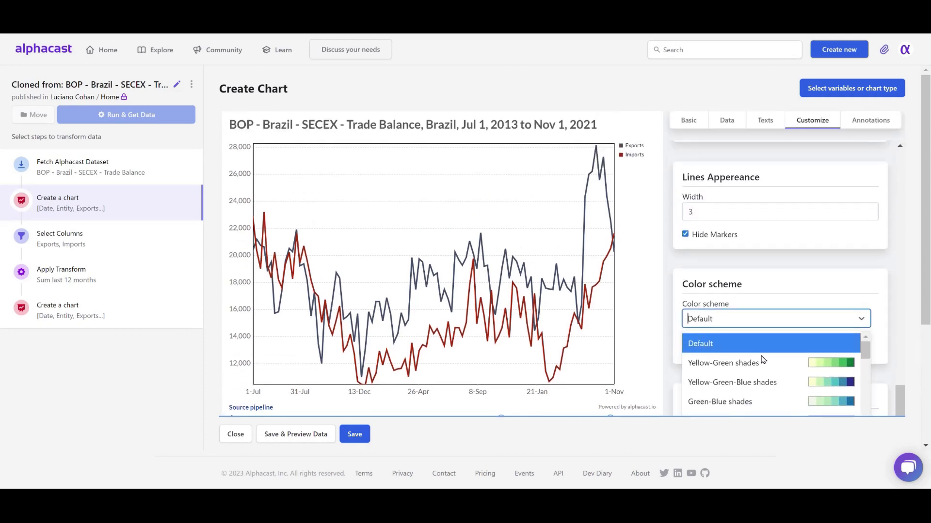
left_click(773, 377)
left_click(772, 323)
left_click(770, 364)
left_click(775, 326)
scroll(783, 363, "down", 1)
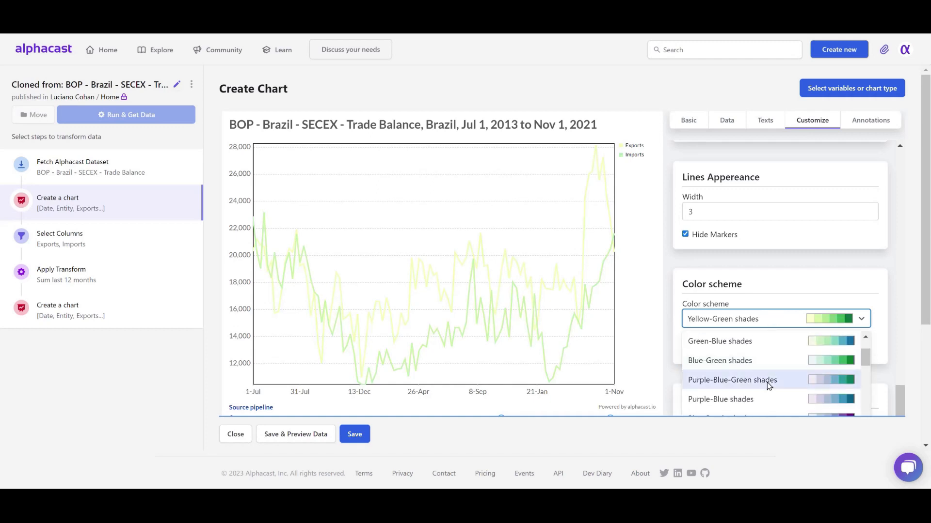
left_click(768, 380)
left_click(781, 324)
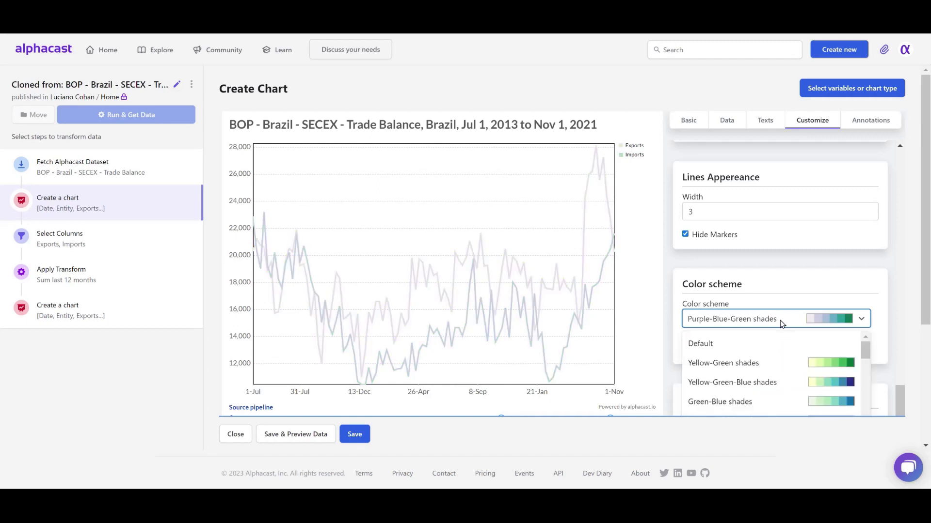
left_click(775, 346)
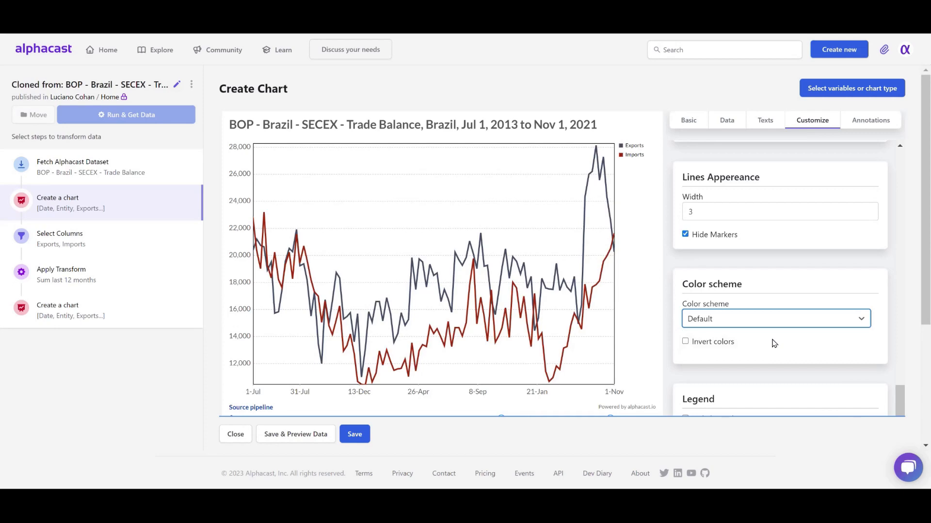
Keep the legend shown with its position set to Float, and extend the timeline's start back to 1-Dec.
scroll(774, 344, "down", 1)
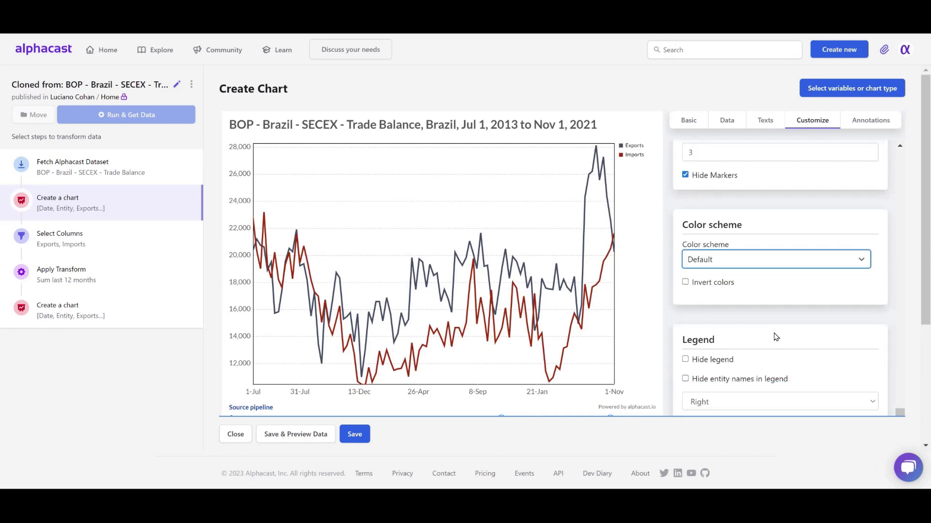
scroll(781, 332, "down", 1)
left_click(722, 303)
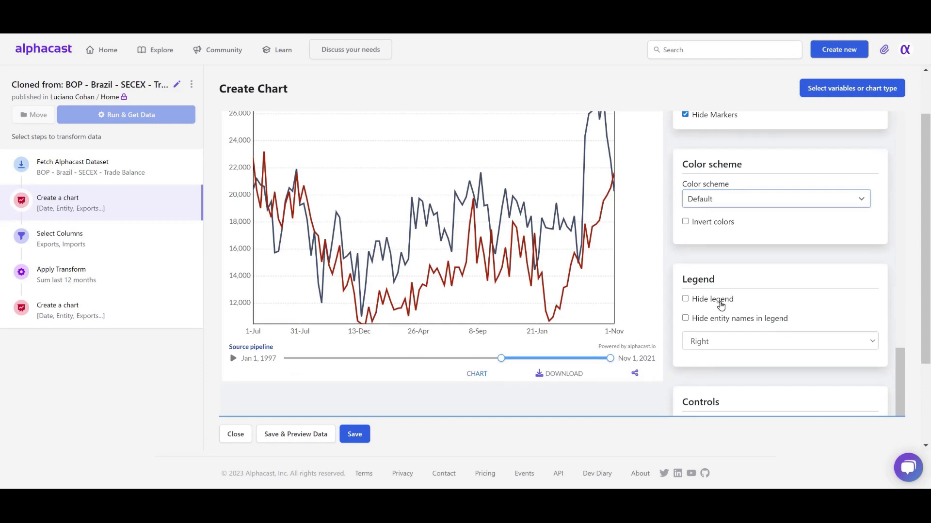
left_click(713, 360)
left_click(714, 360)
left_click(740, 405)
left_click(720, 449)
left_click(717, 362)
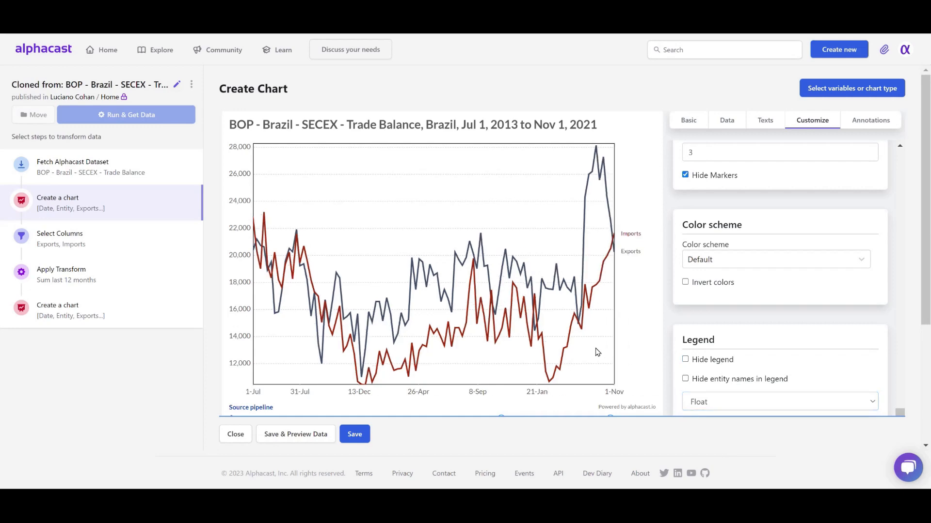
scroll(533, 359, "down", 1)
left_click_drag(505, 360, 428, 361)
Unhide the relative, running sum and Year Comparison toggles in the chart's controls settings.
scroll(803, 362, "down", 3)
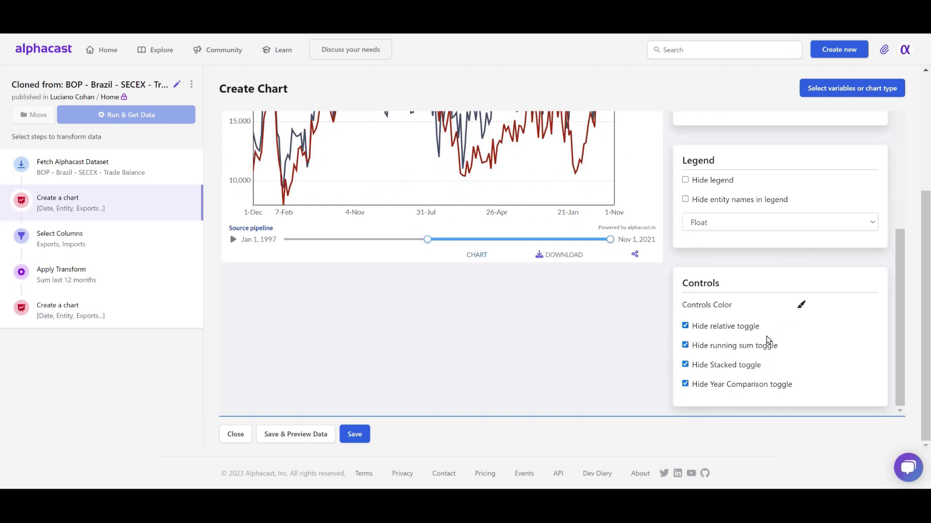
left_click(725, 329)
left_click(683, 345)
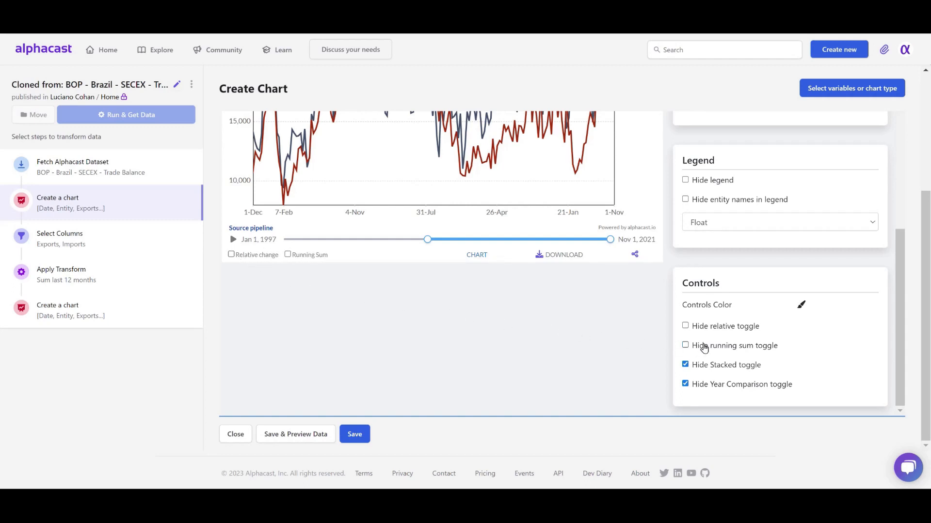
left_click(720, 387)
Try the Relative change view of exports and imports with different timeline start dates, and turn it off.
left_click_drag(928, 334, 923, 232)
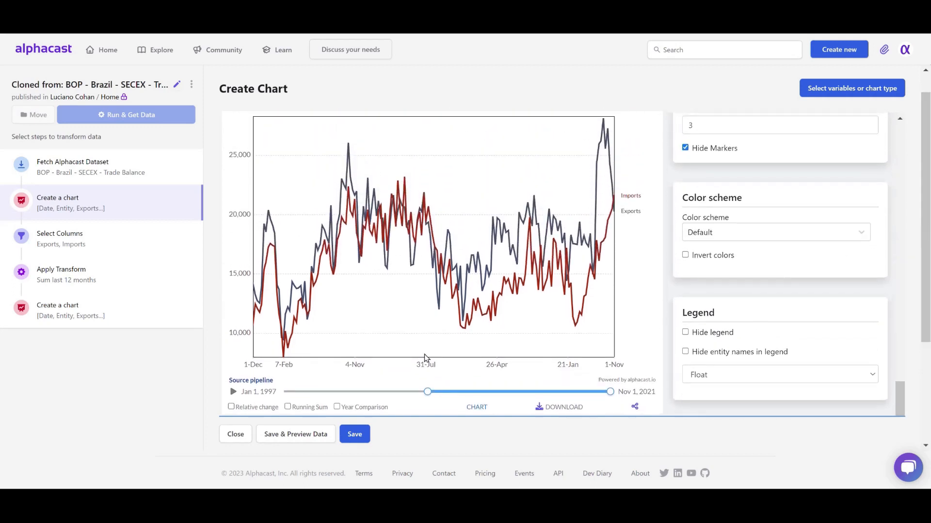
left_click(252, 411)
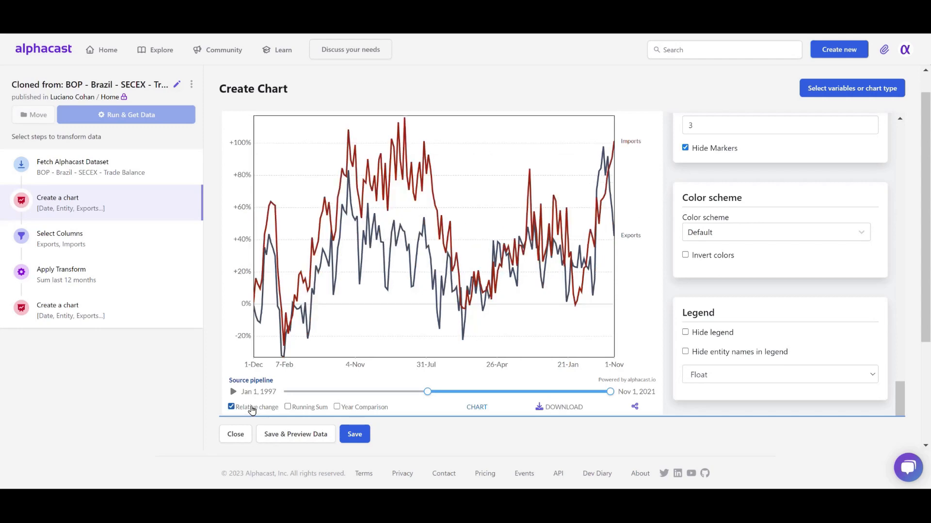
mouse_move(427, 392)
left_mouse_down()
mouse_move(492, 394)
mouse_move(418, 395)
left_mouse_up()
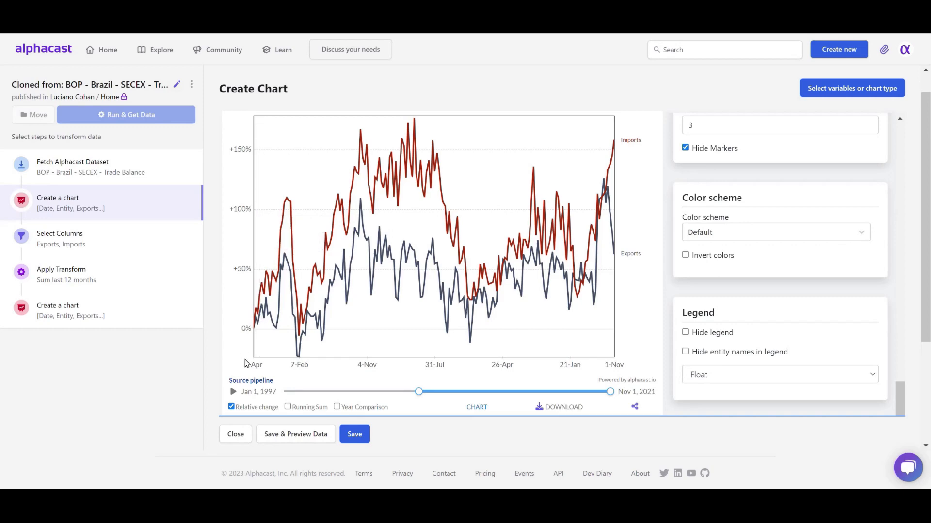
left_click(231, 407)
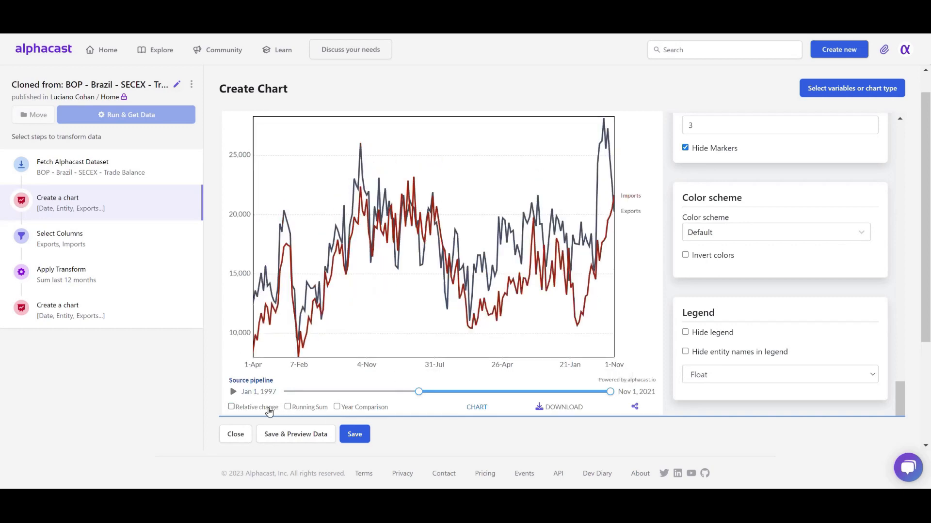
left_click(265, 411)
left_click_drag(419, 391, 481, 391)
left_click(264, 408)
Try the Running Sum view with an earlier timeline start, and turn it off.
left_click(289, 408)
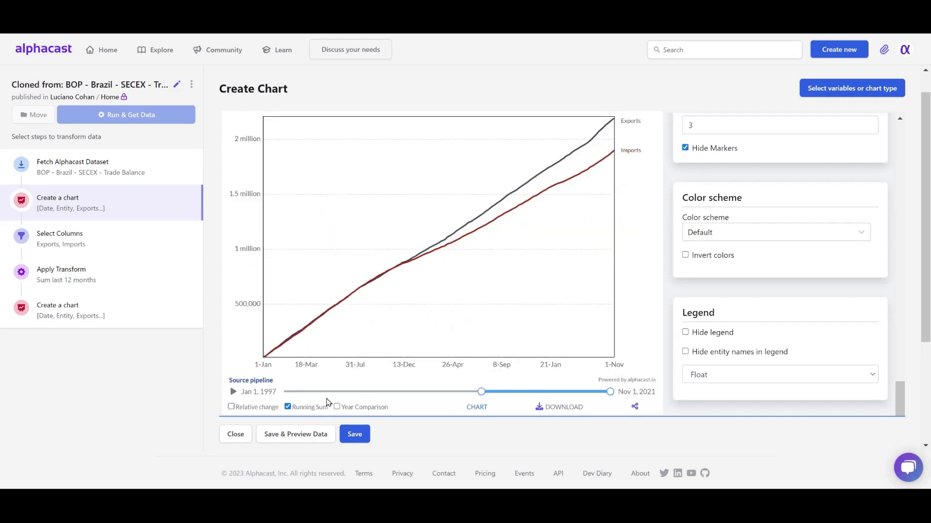
left_click_drag(484, 390, 459, 391)
left_click(287, 407)
Try the Year Comparison view with the timeline limited to Mar 1, 2010 to Feb 1, 2014, and turn it off.
left_click(347, 409)
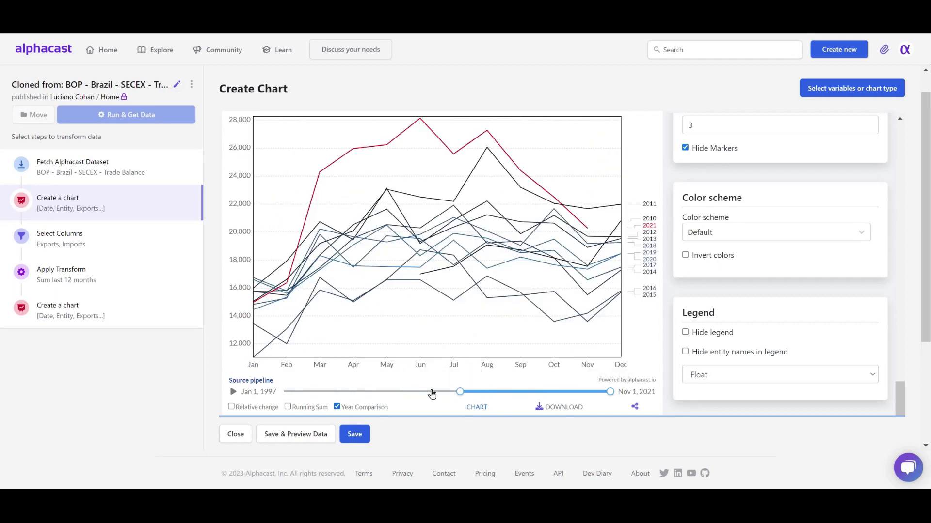
mouse_move(459, 392)
left_mouse_down()
mouse_move(568, 391)
mouse_move(466, 385)
left_mouse_up()
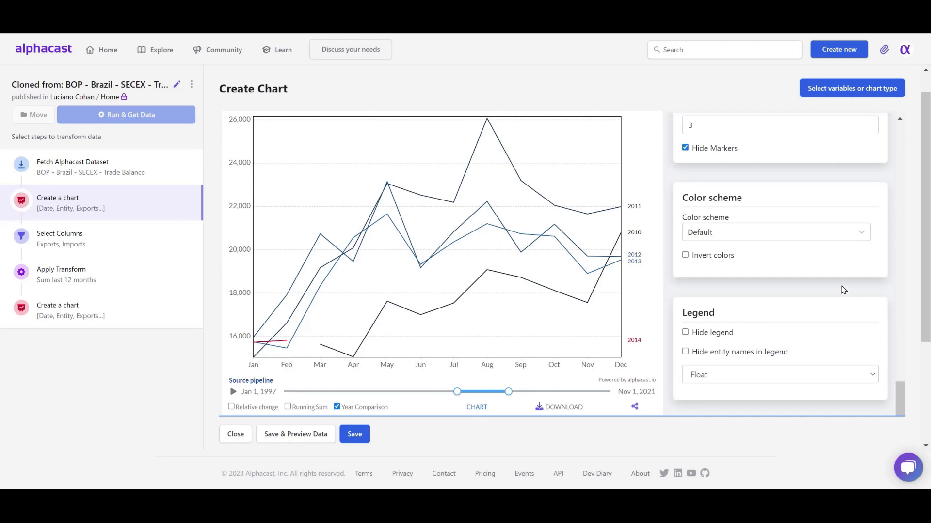
scroll(929, 283, "up", 1)
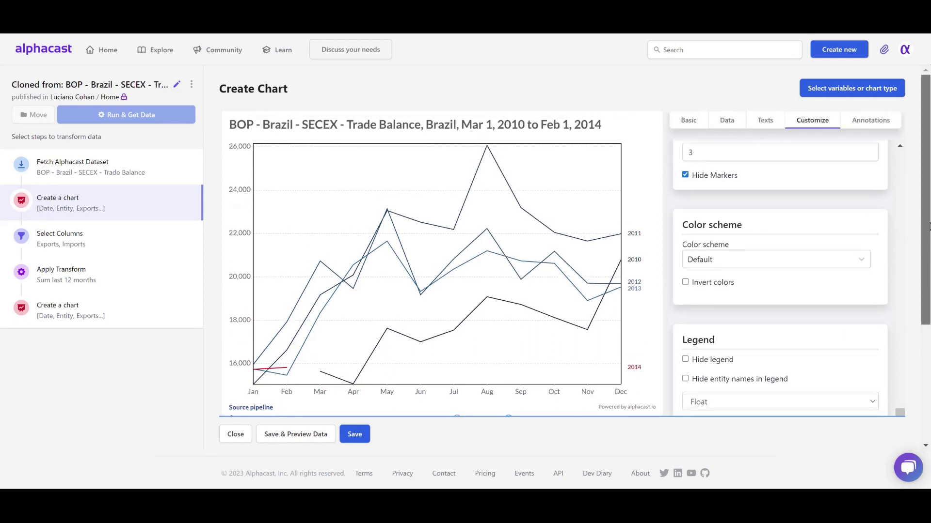
left_click(876, 127)
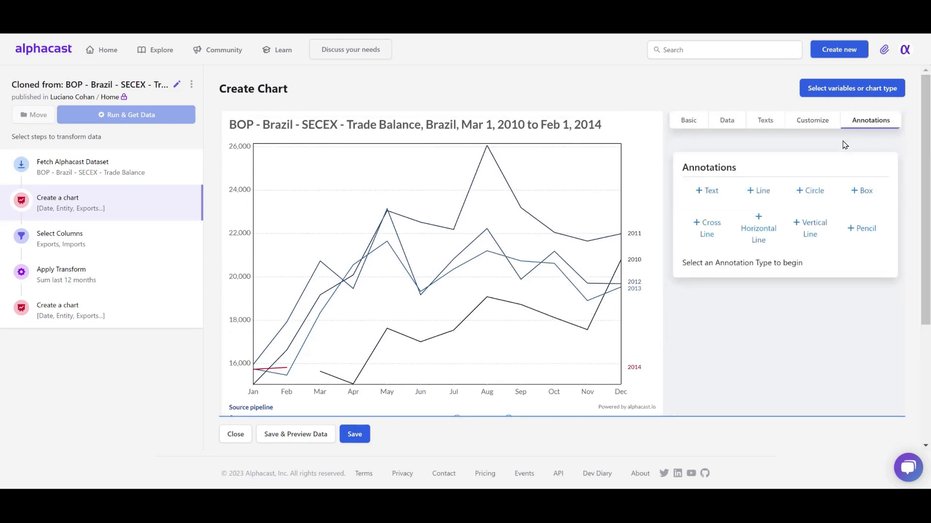
scroll(486, 324, "down", 1)
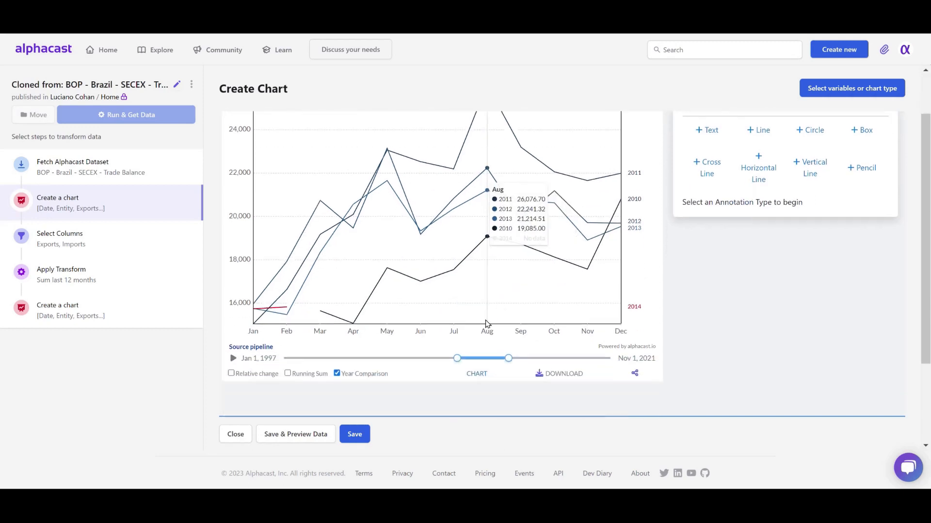
left_click(376, 376)
Add a text annotation with the default text in the empty area above the chart's lines.
scroll(510, 329, "up", 2)
left_click(708, 191)
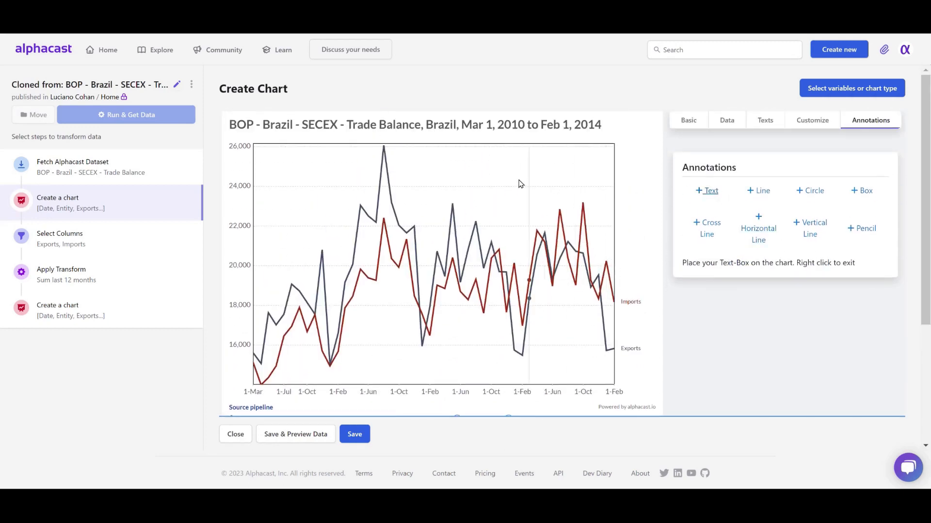
left_click_drag(486, 177, 502, 183)
right_click(550, 213)
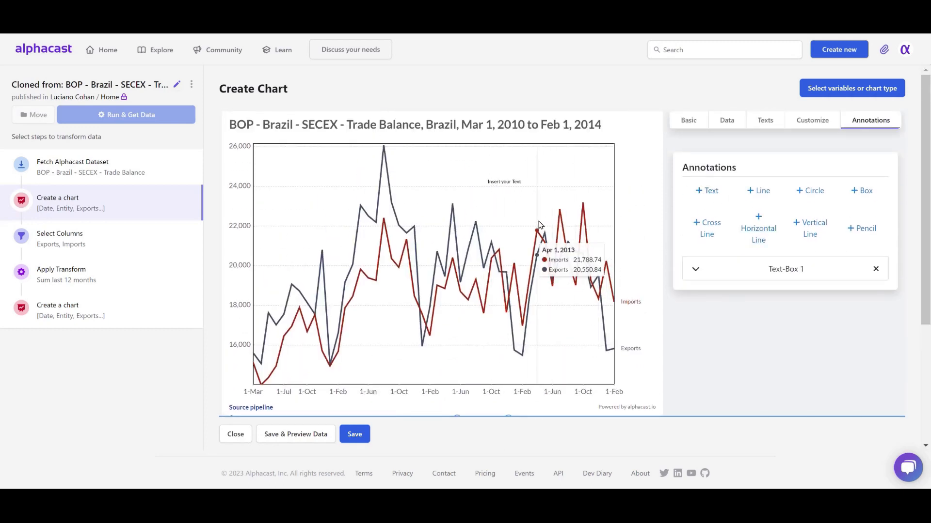
Add a diagonal line annotation across the plotted lines and shift the timeline range to Feb 1, 2010 to Jan 1, 2014.
left_click(762, 193)
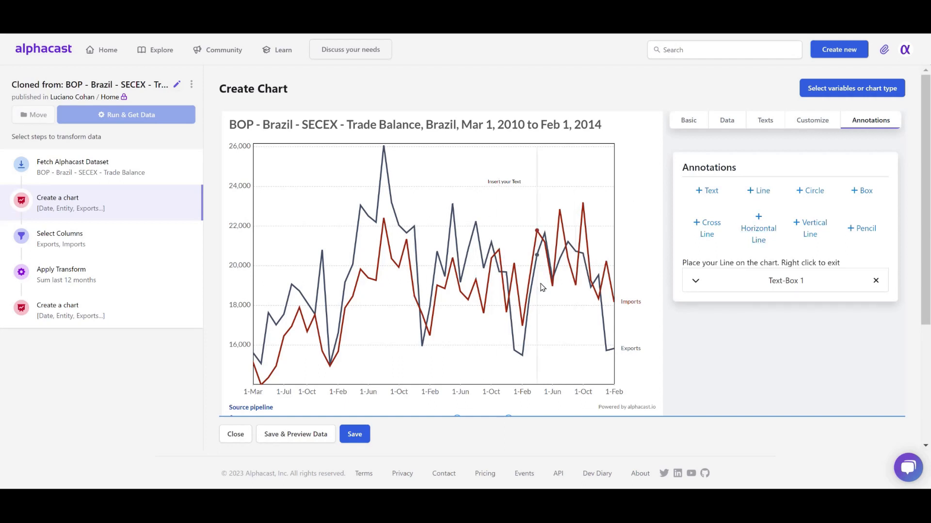
left_click_drag(531, 278, 540, 283)
left_click_drag(481, 239, 412, 191)
right_click(414, 192)
scroll(476, 316, "down", 1)
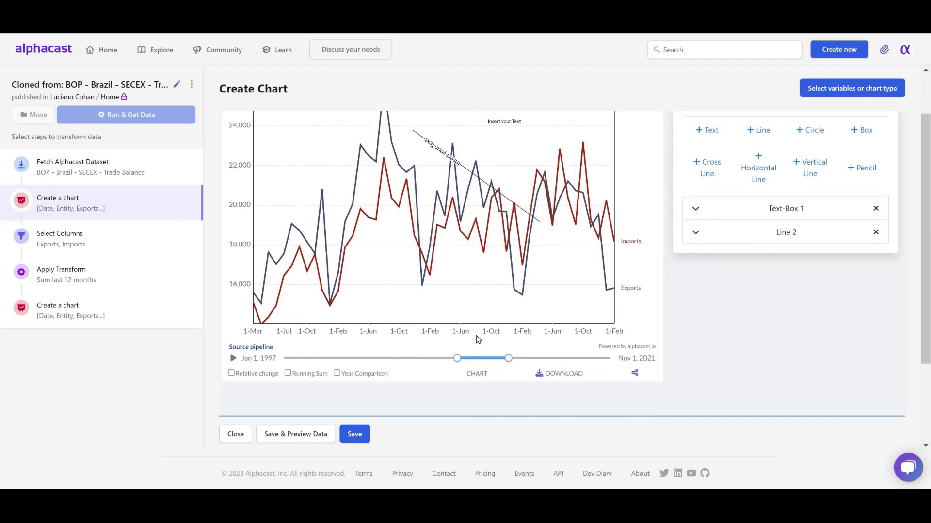
mouse_move(501, 357)
left_mouse_down()
mouse_move(525, 358)
mouse_move(499, 358)
left_mouse_up()
scroll(706, 266, "up", 1)
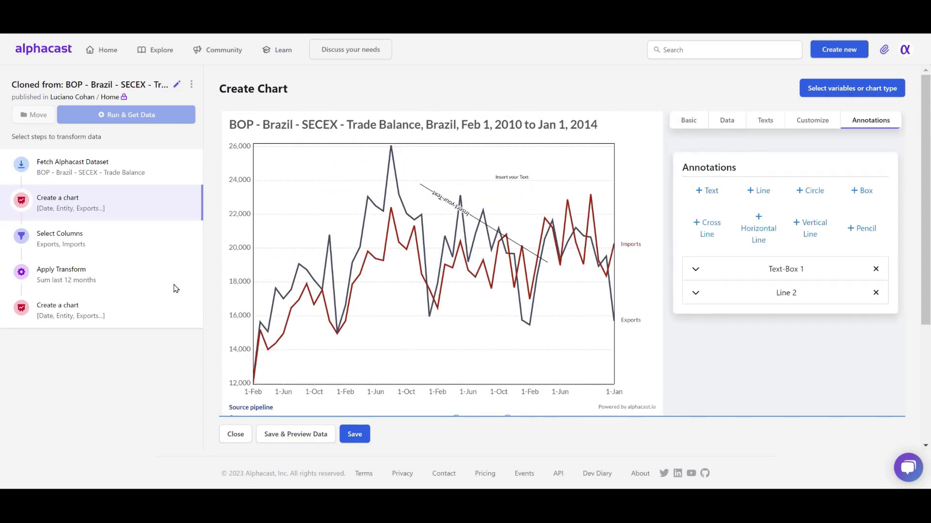
Close the chart editor discarding the changes, and open the last Create a chart step of the pipeline.
left_click(243, 438)
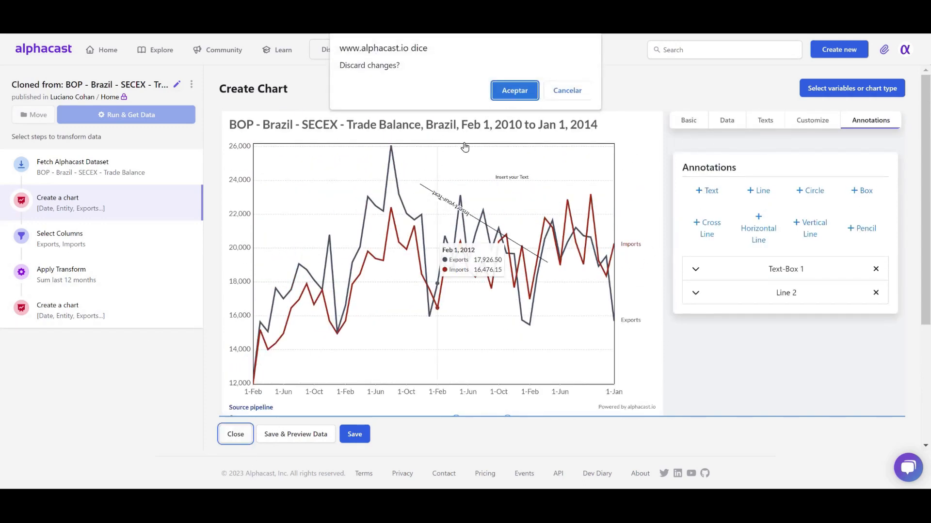
left_click(514, 91)
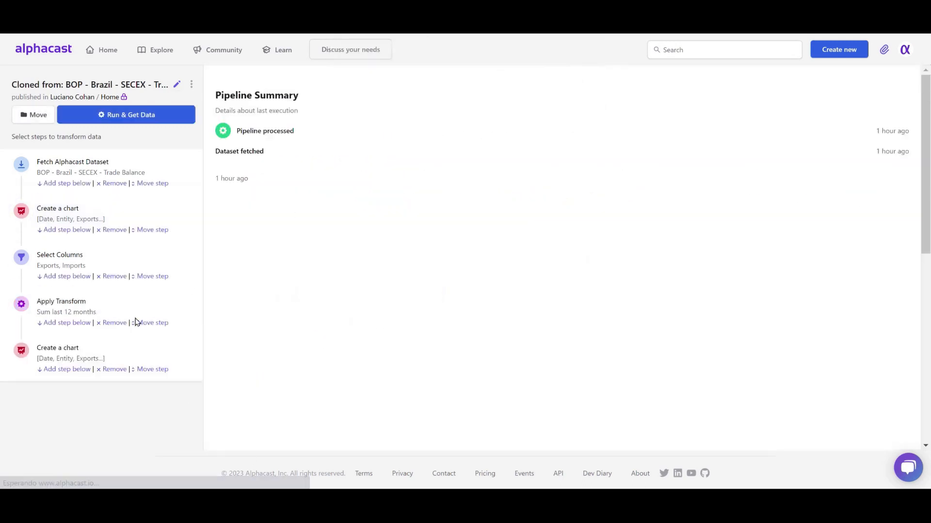
left_click(157, 353)
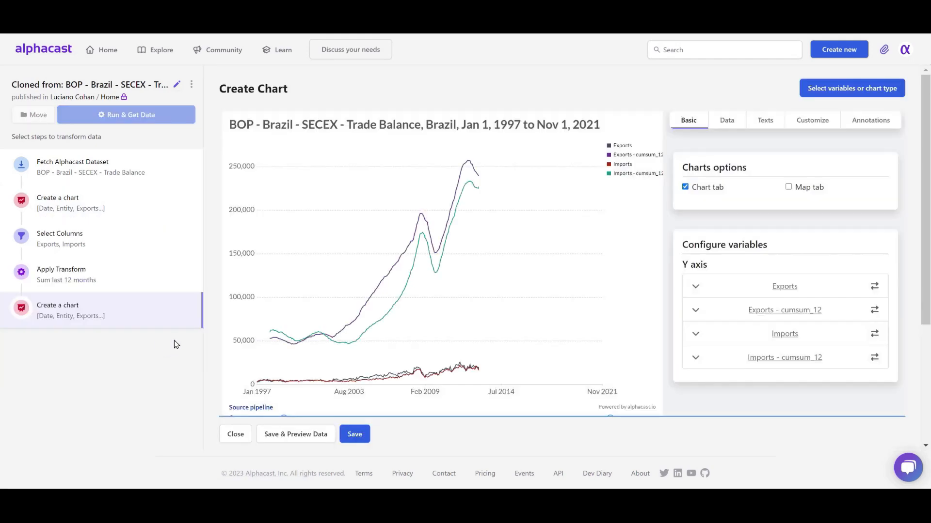
Render the Exports variable on a new chart level, 1, separate from the other variables.
left_click(696, 311)
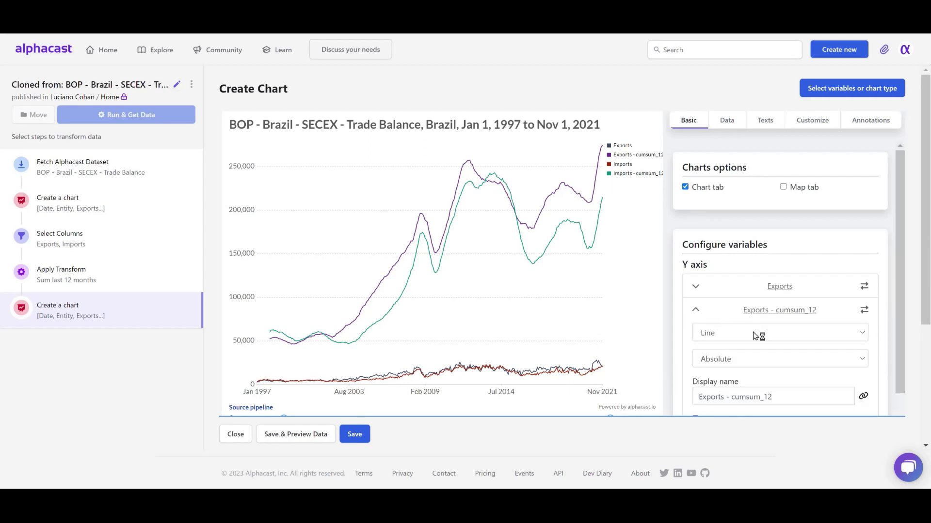
left_click(695, 312)
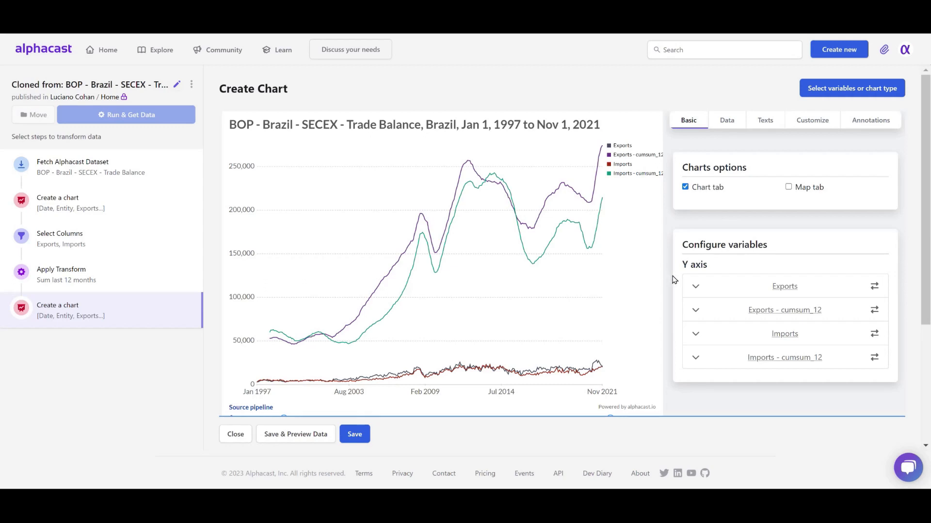
left_click(696, 288)
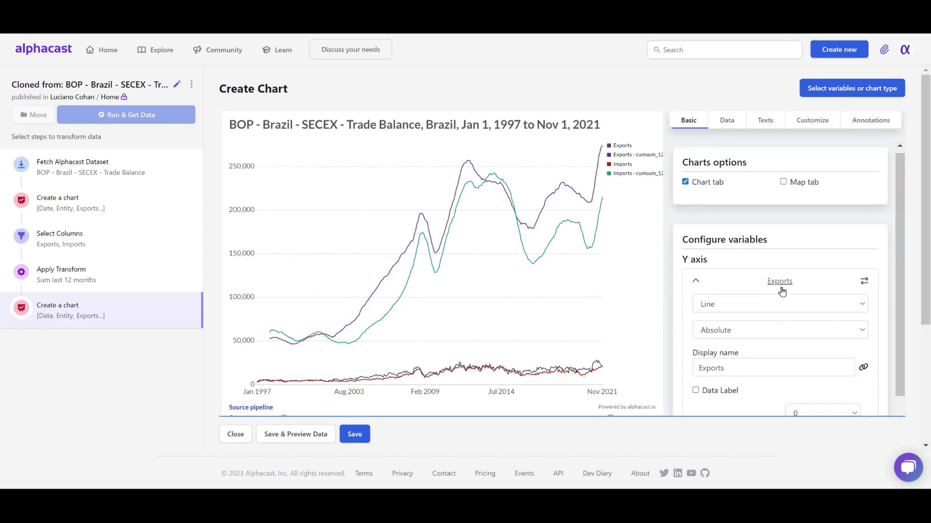
scroll(782, 291, "down", 1)
left_click(822, 358)
left_click(817, 384)
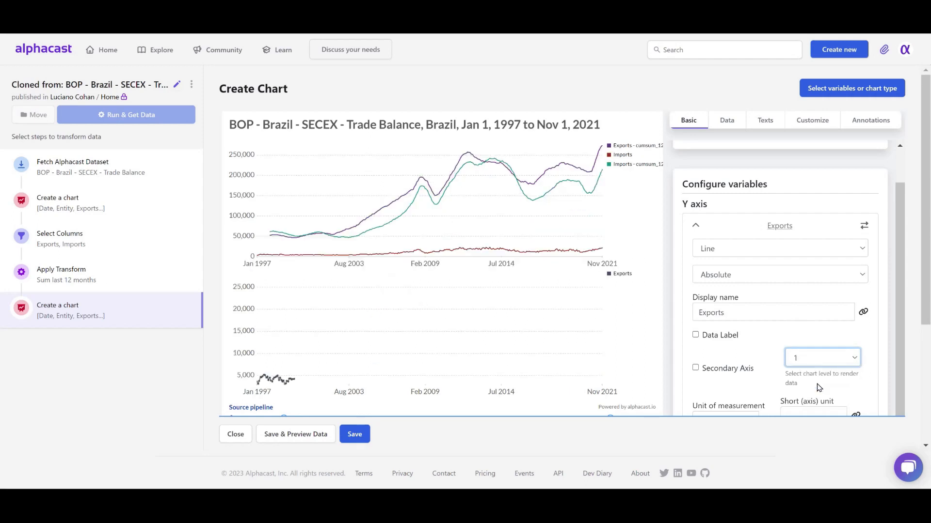
left_click(696, 226)
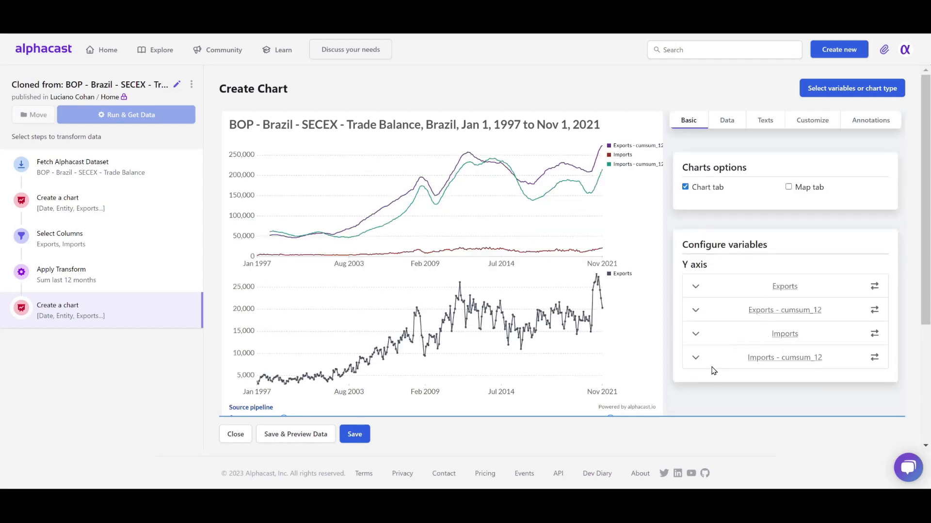
Render the Imports variable on chart level 1 and shorten the timeline by moving its start forward.
left_click(695, 335)
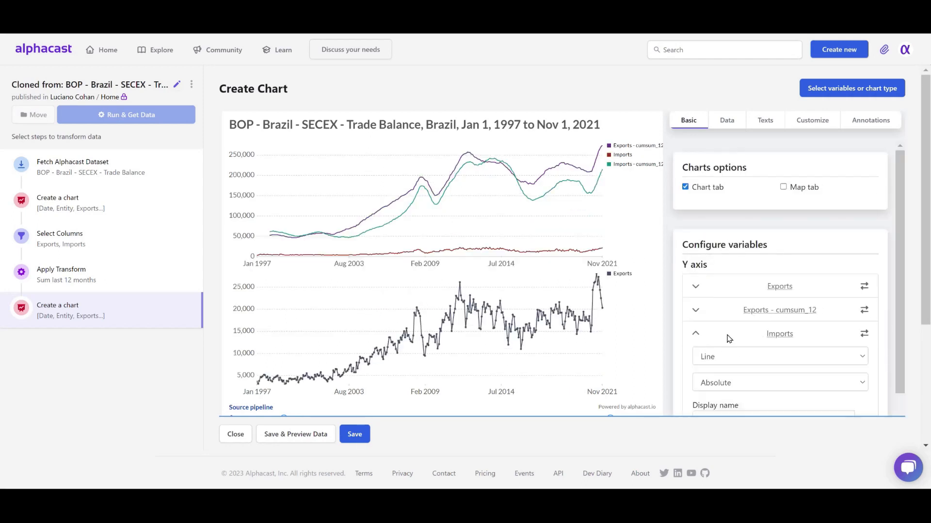
scroll(777, 324, "down", 1)
left_click(846, 405)
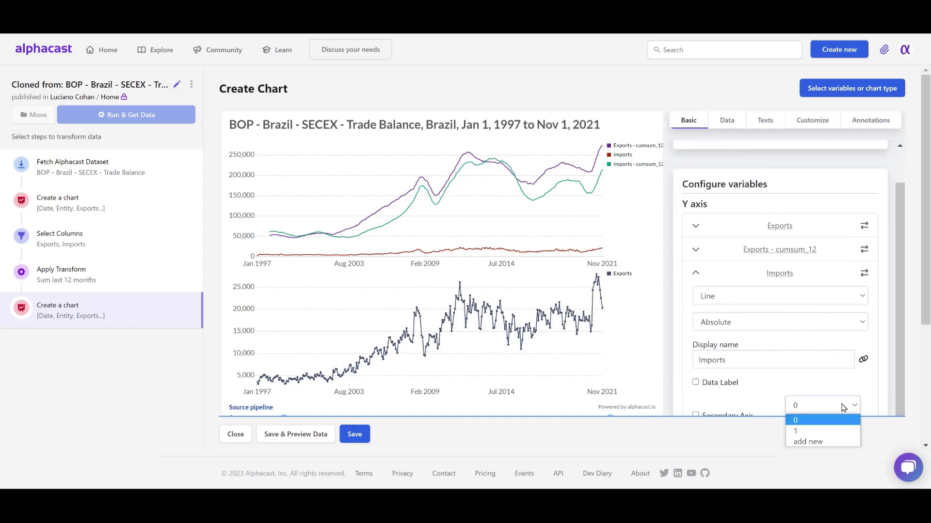
left_click(855, 430)
scroll(572, 348, "down", 2)
left_click_drag(284, 359, 409, 358)
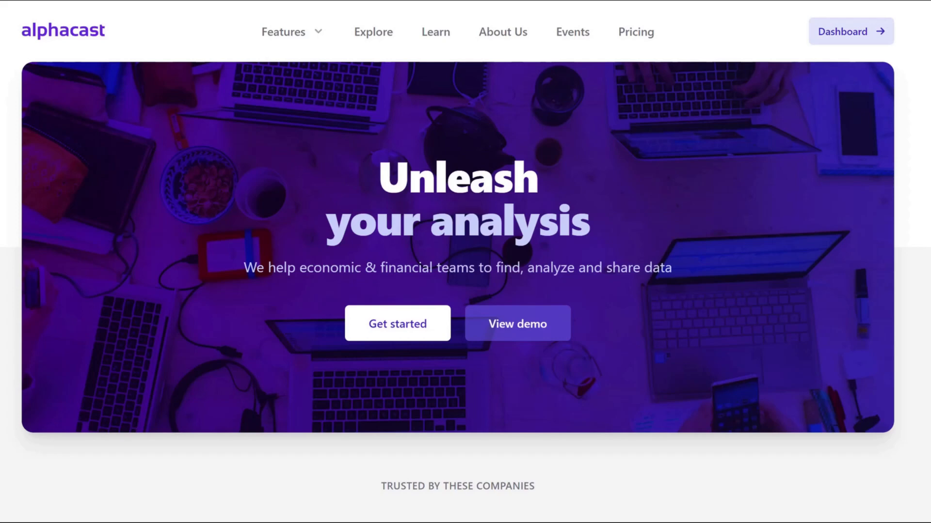